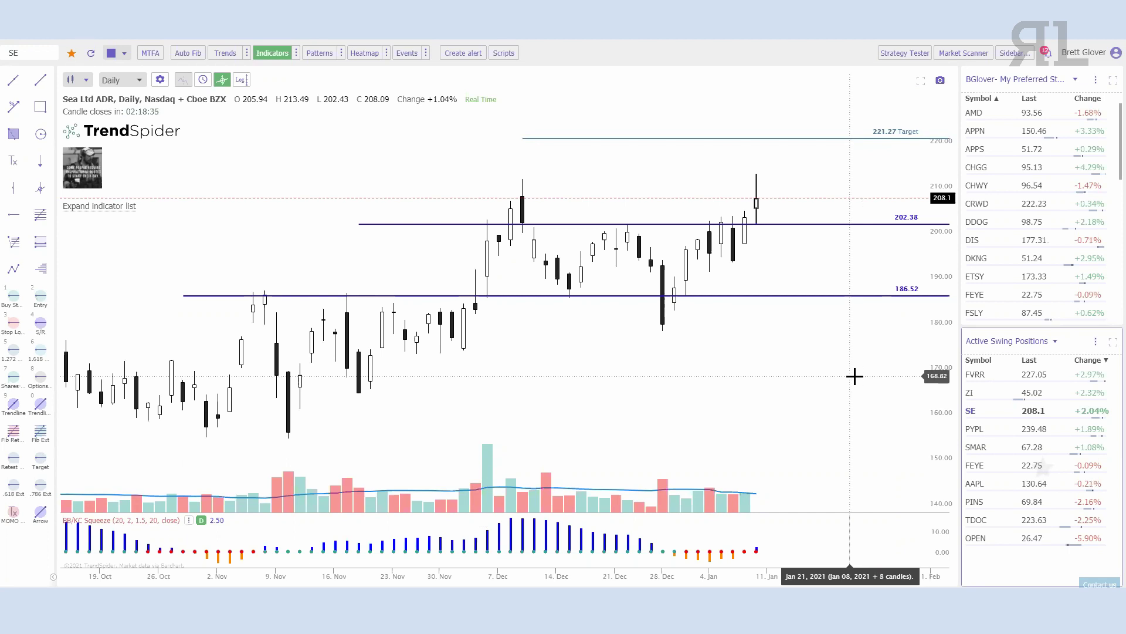
Turn on the Keltner Channel band on the Sea Ltd daily chart from the indicator list
scroll(734, 385, up, 2)
scroll(736, 392, up, 5)
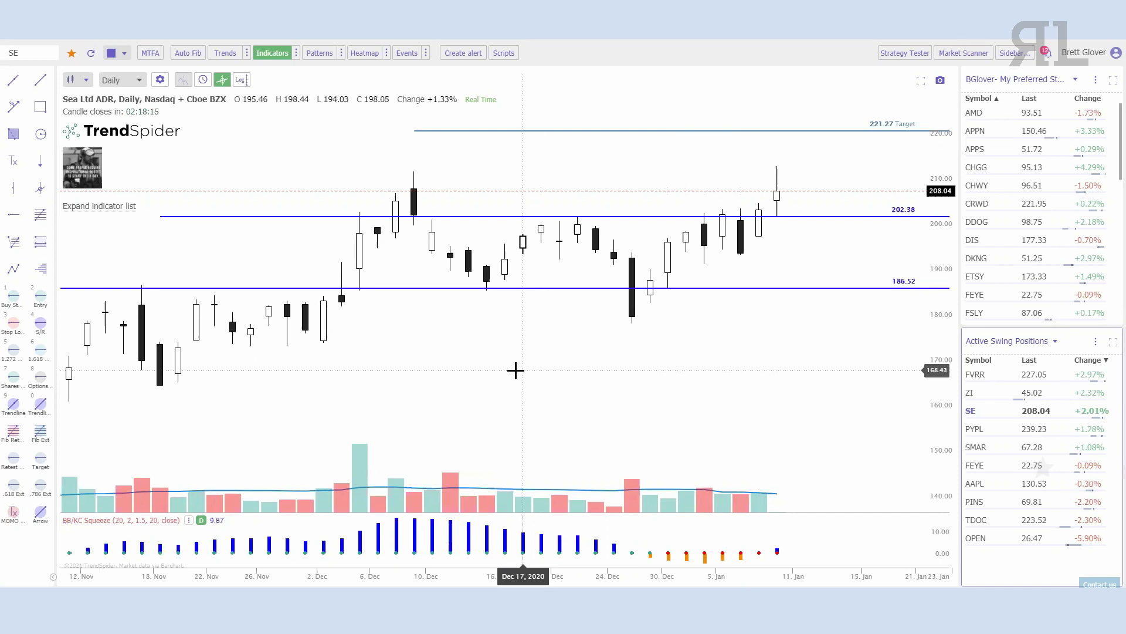
scroll(645, 378, down, 5)
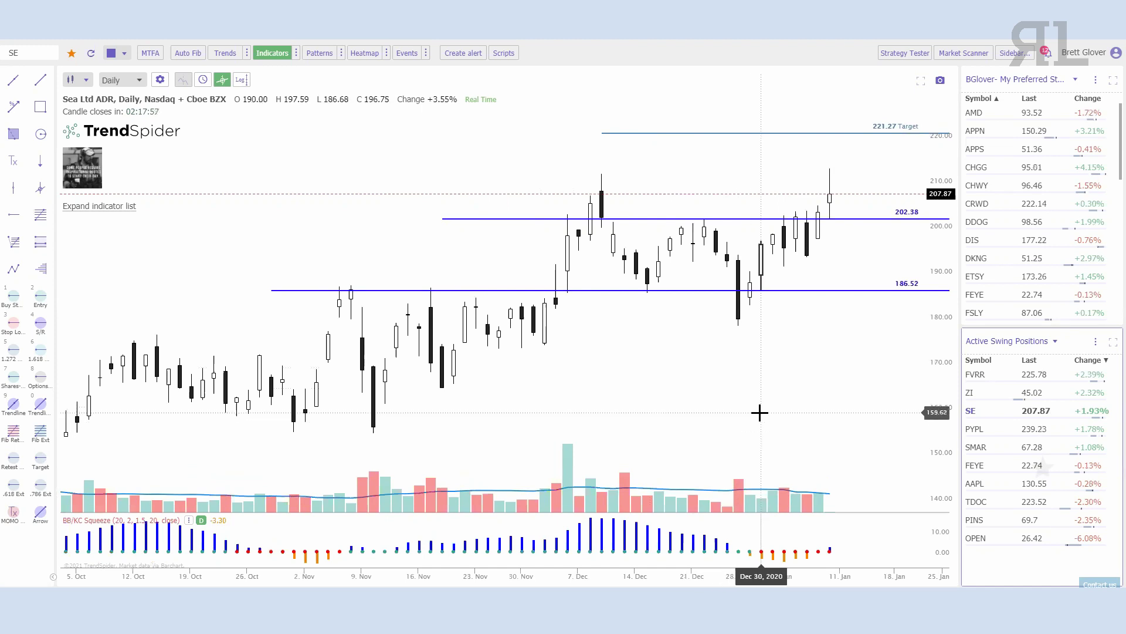
scroll(760, 413, up, 2)
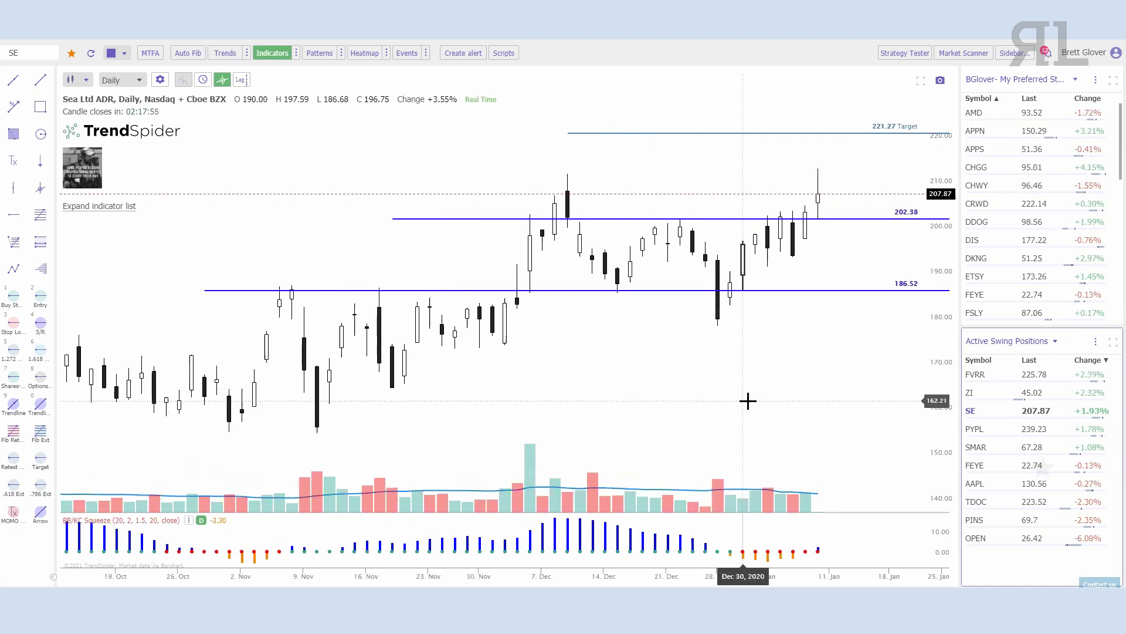
scroll(719, 398, up, 1)
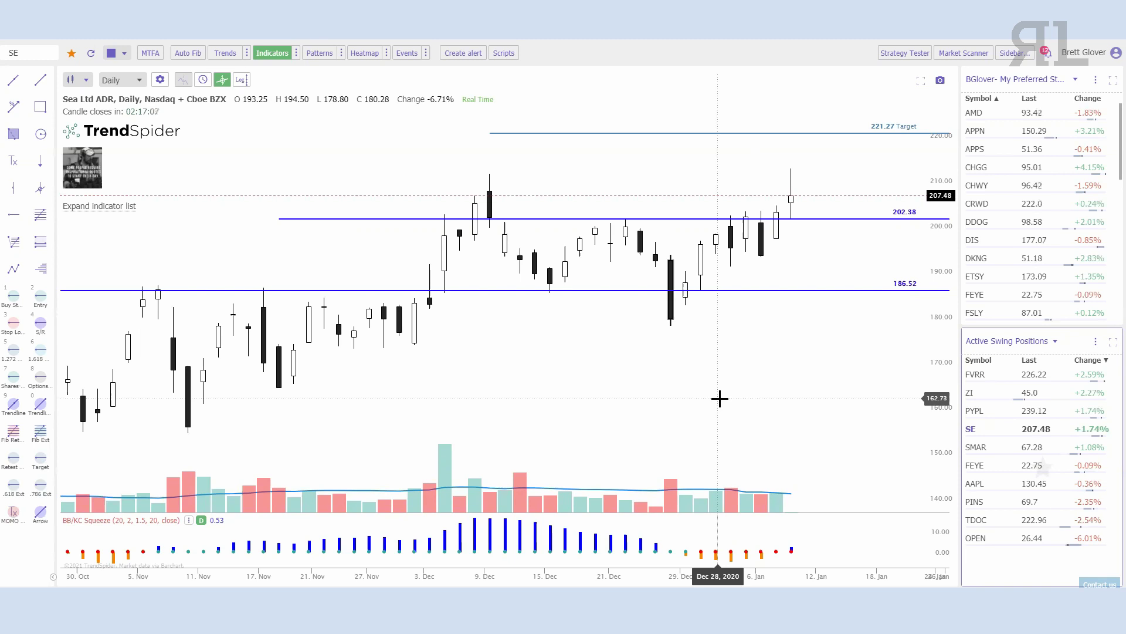
click(100, 206)
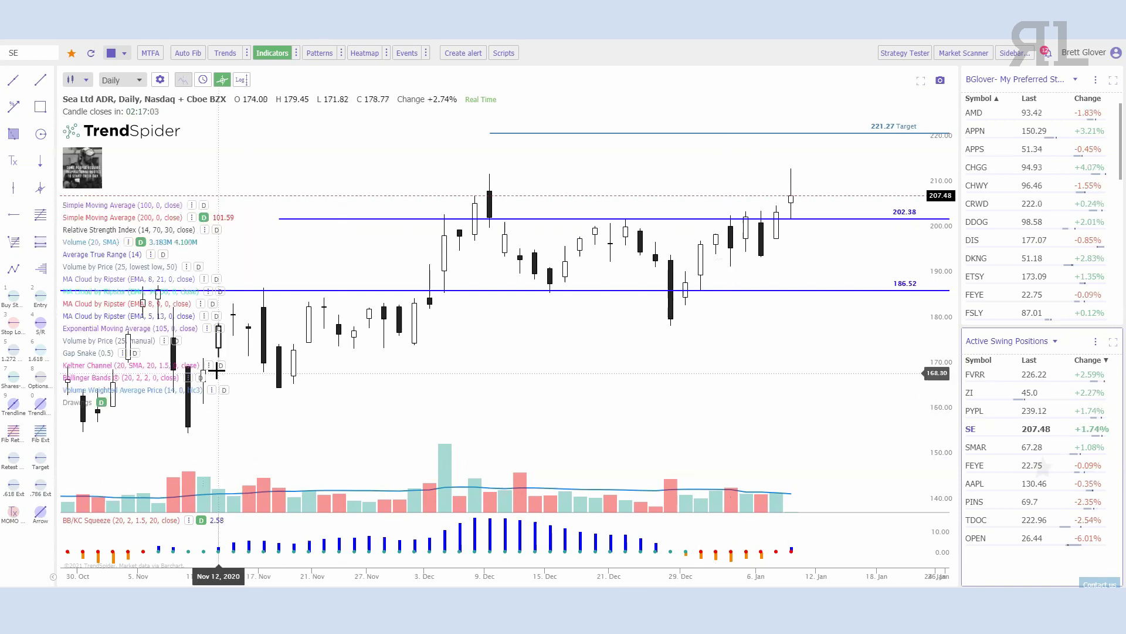
click(221, 368)
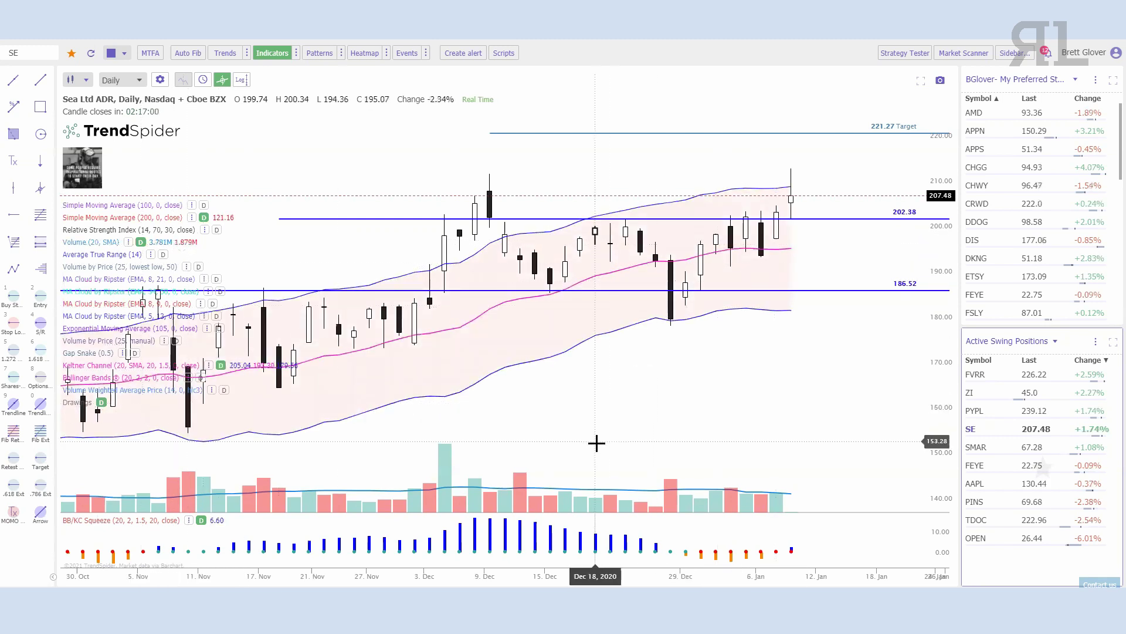
scroll(606, 432, down, 2)
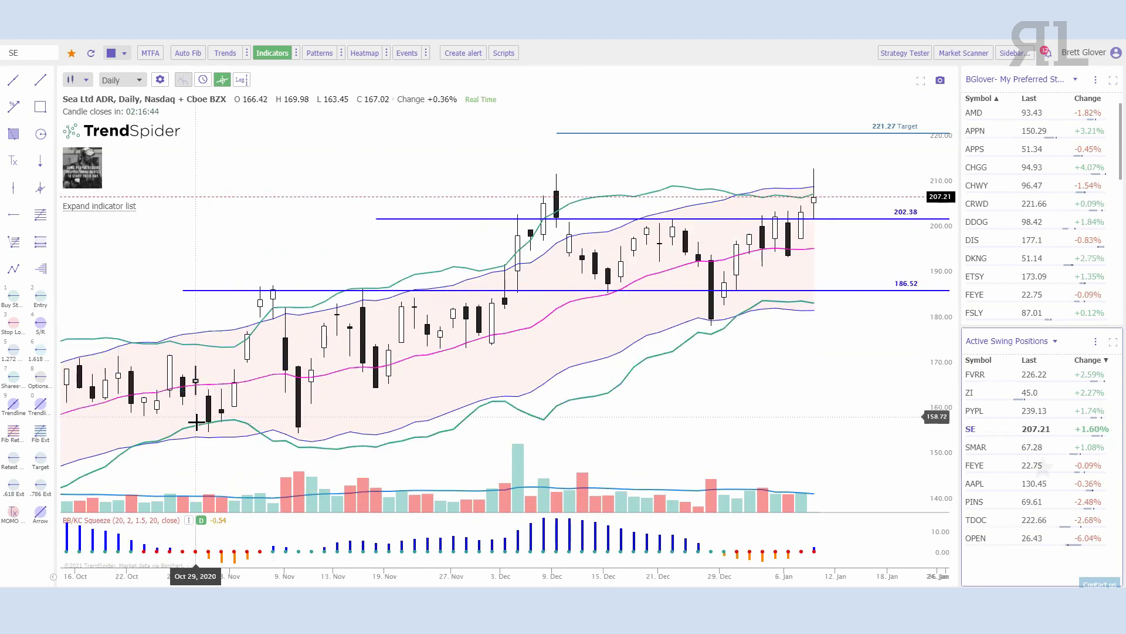
scroll(204, 420, down, 3)
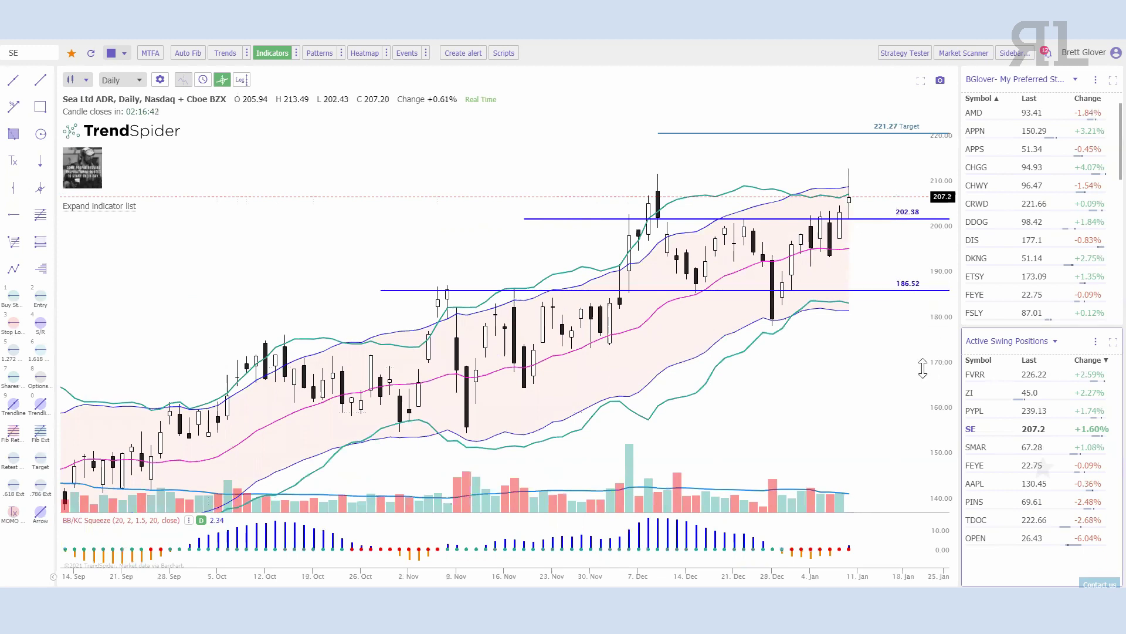
scroll(840, 378, up, 2)
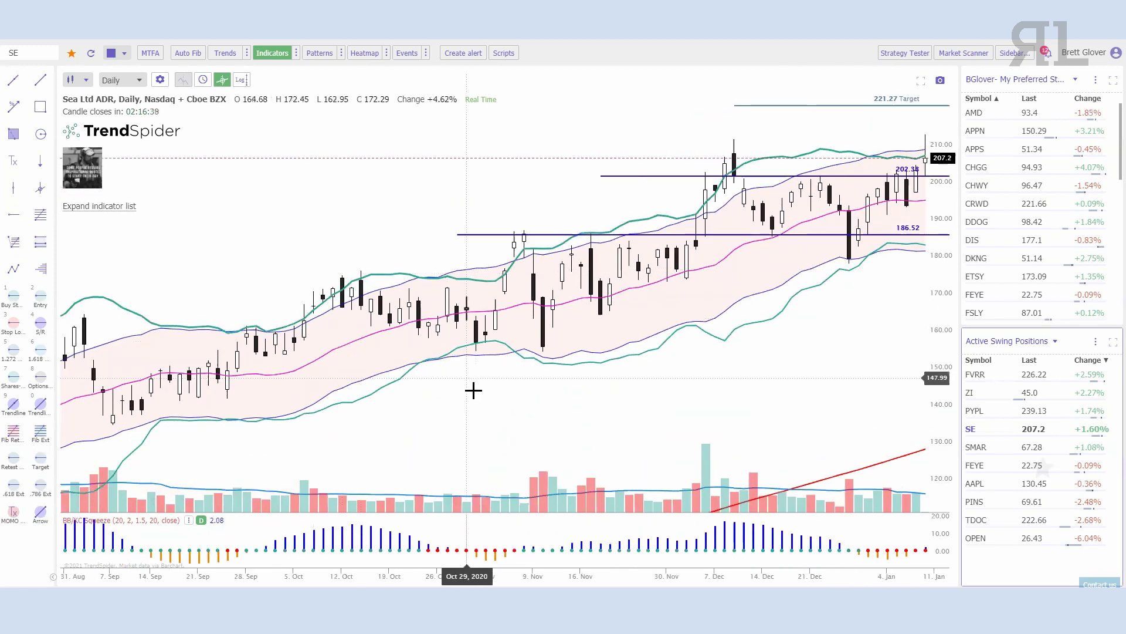
scroll(498, 435, up, 2)
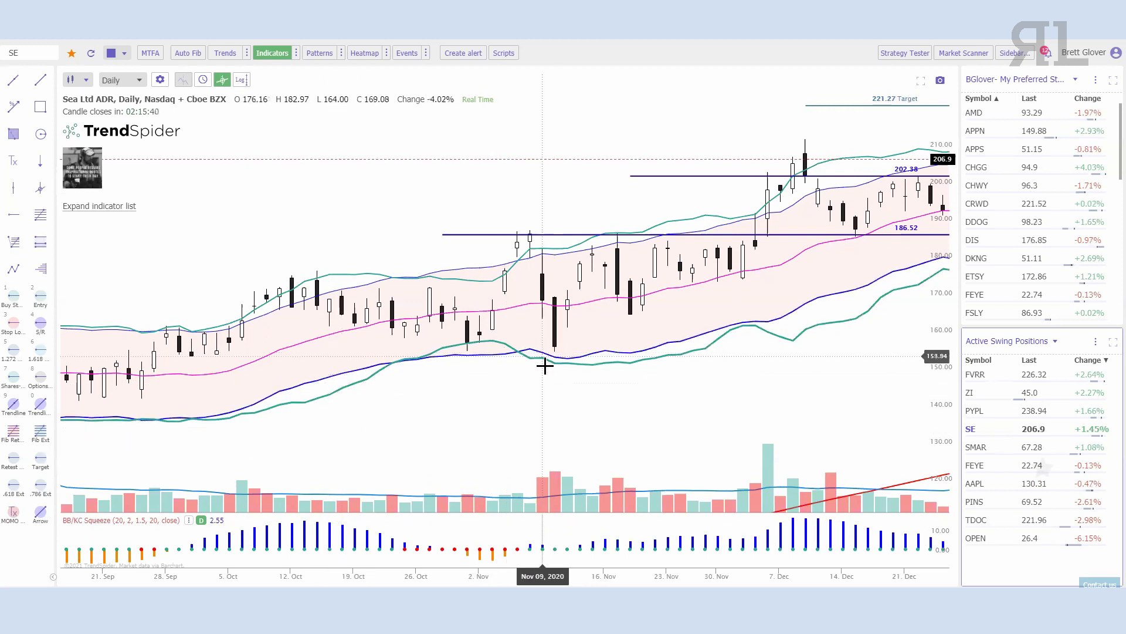
scroll(510, 400, down, 3)
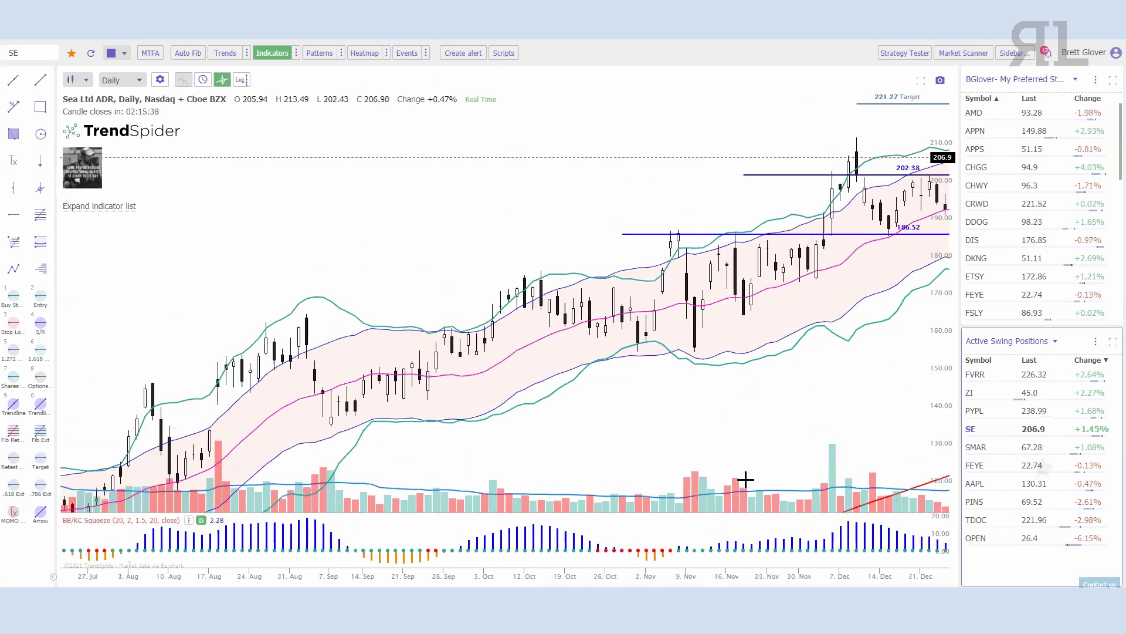
scroll(799, 407, up, 3)
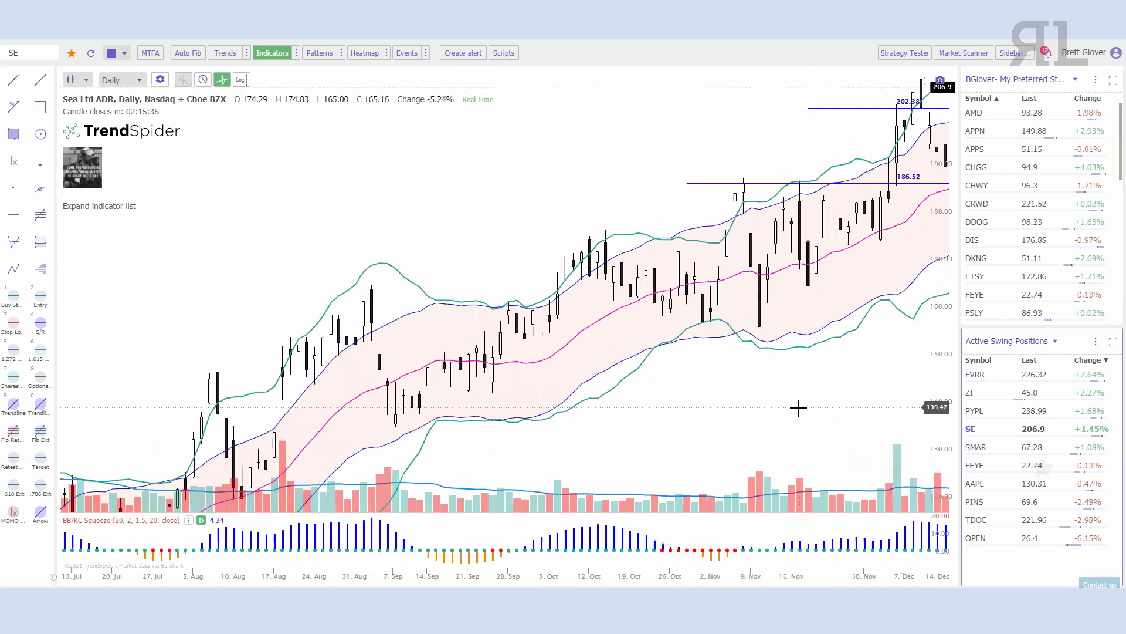
drag(806, 396, 601, 445)
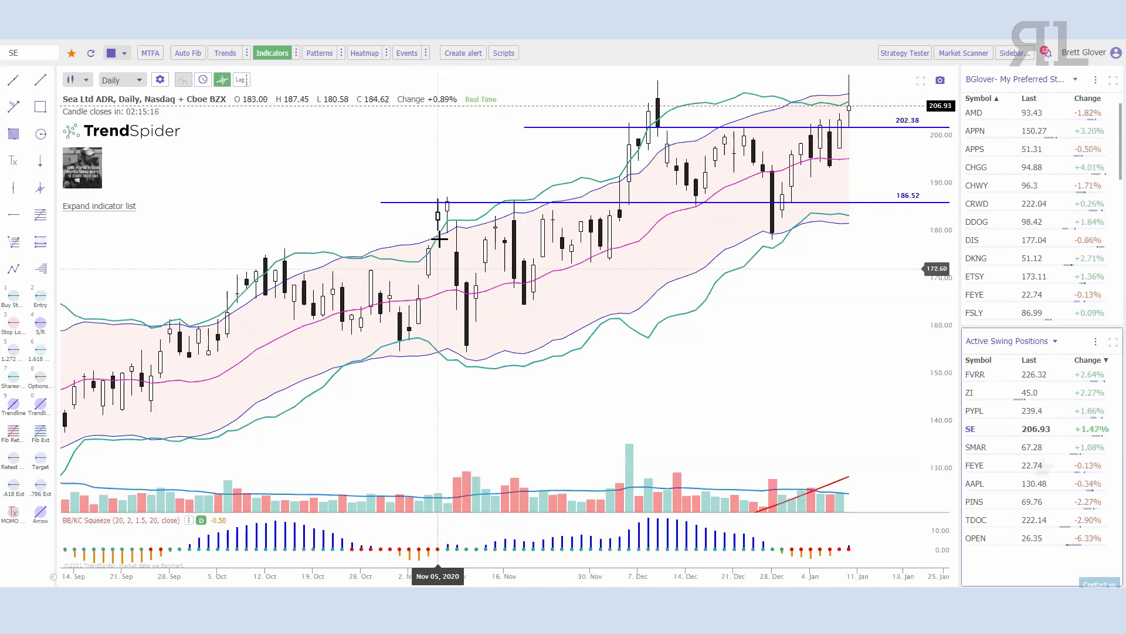
scroll(610, 469, left, 3)
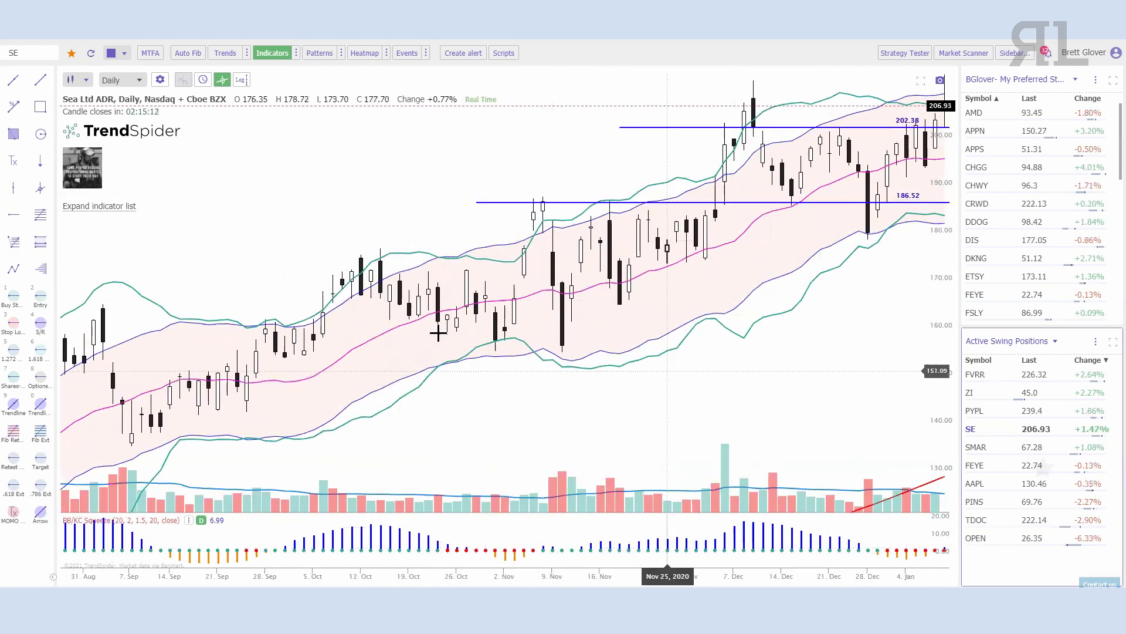
click(117, 207)
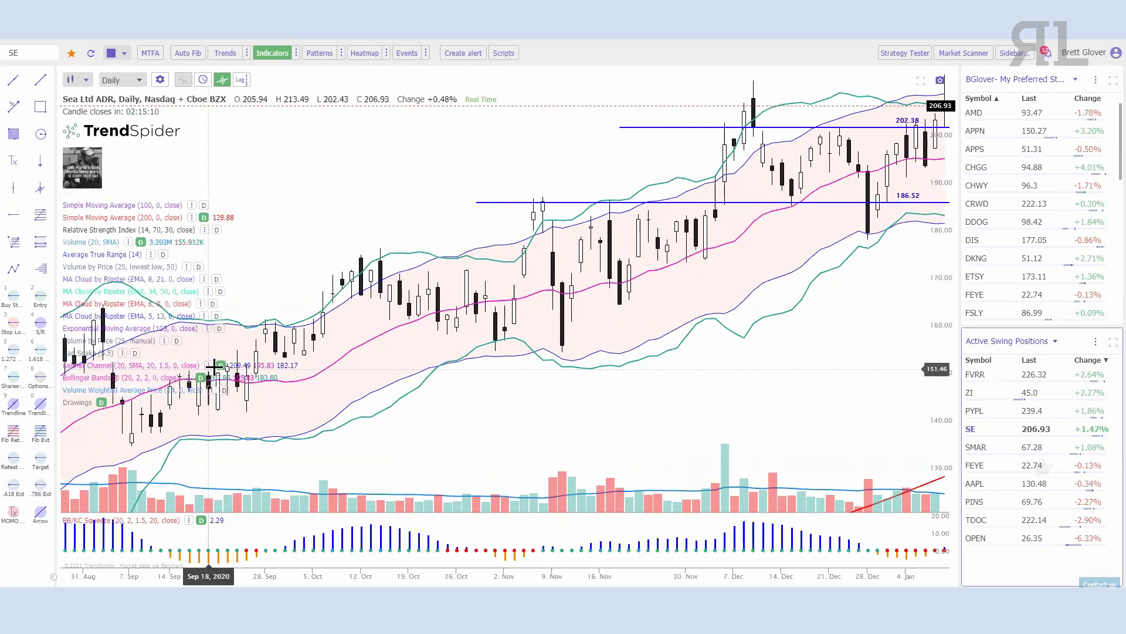
click(210, 372)
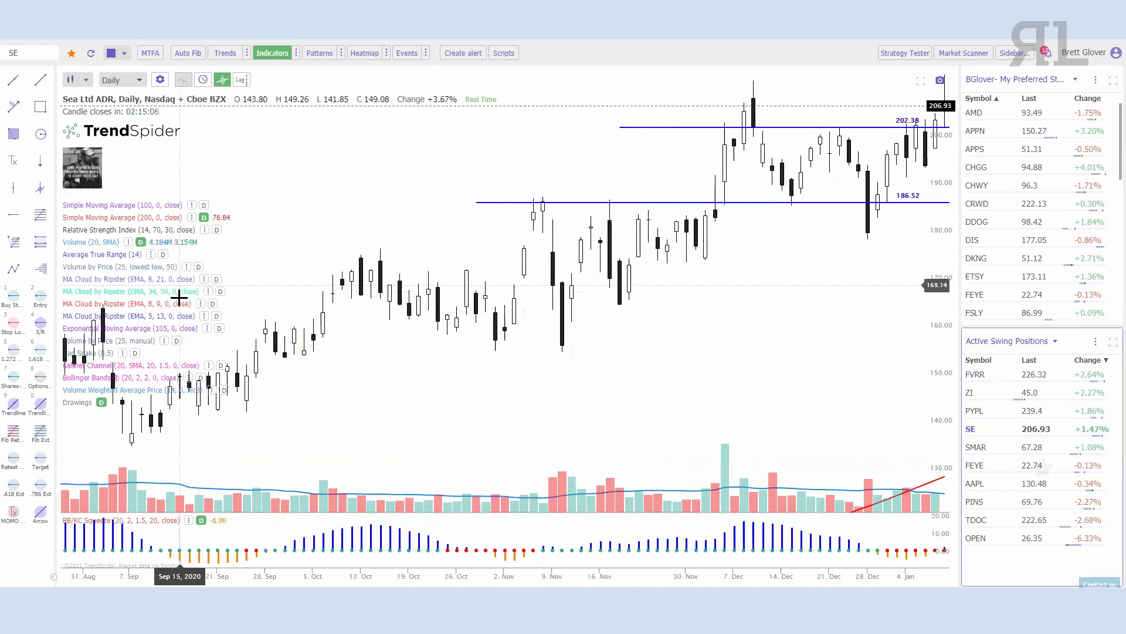
click(212, 369)
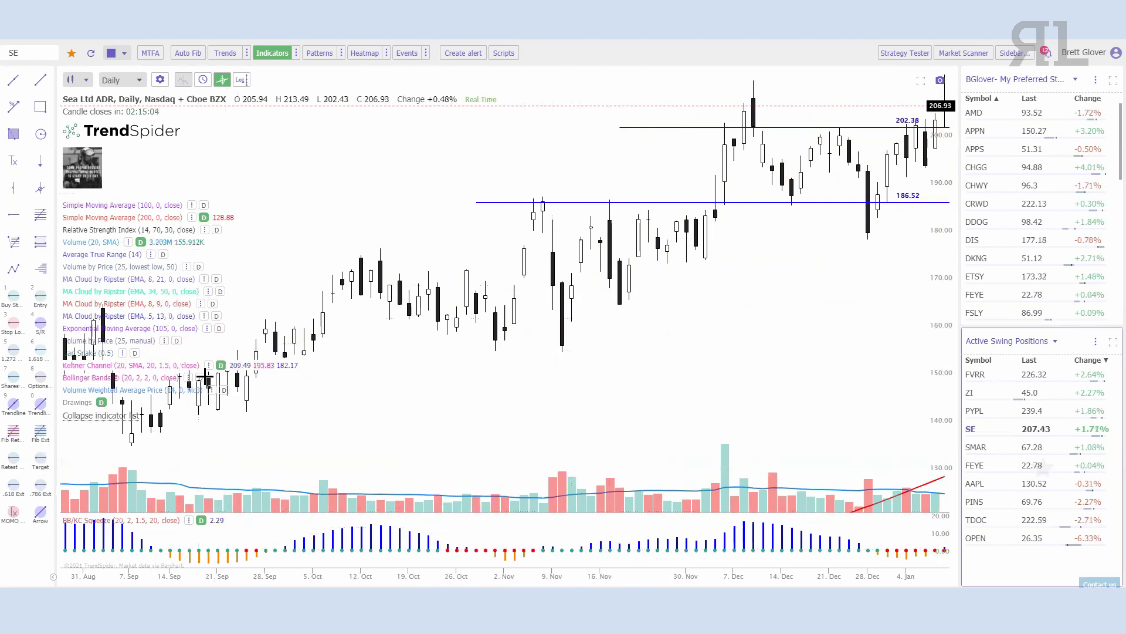
click(100, 415)
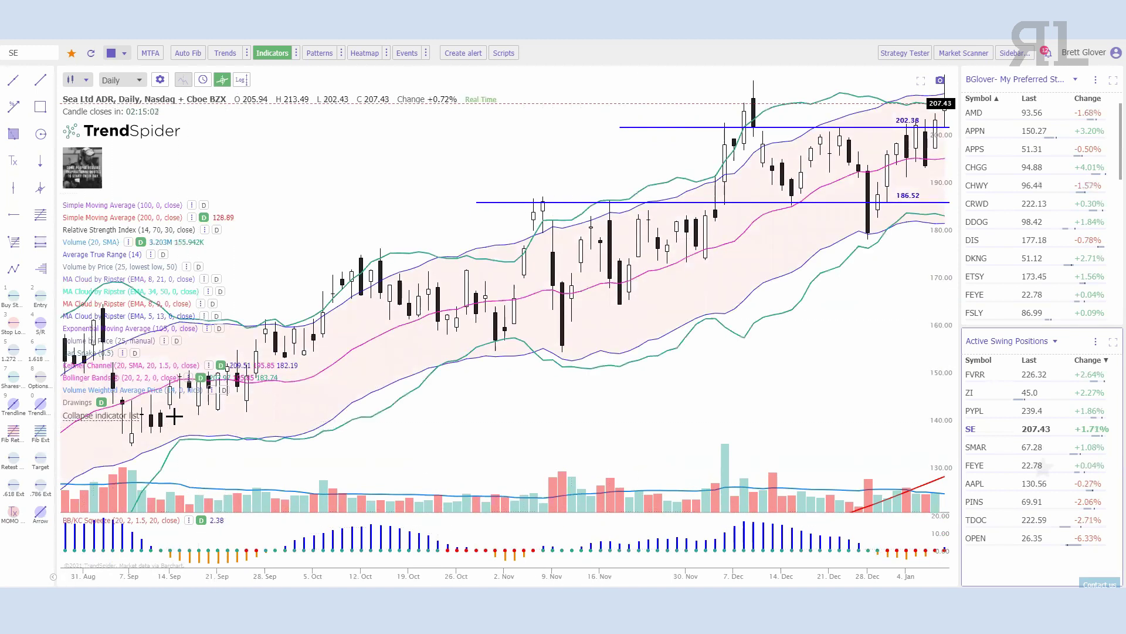
drag(860, 367, 741, 421)
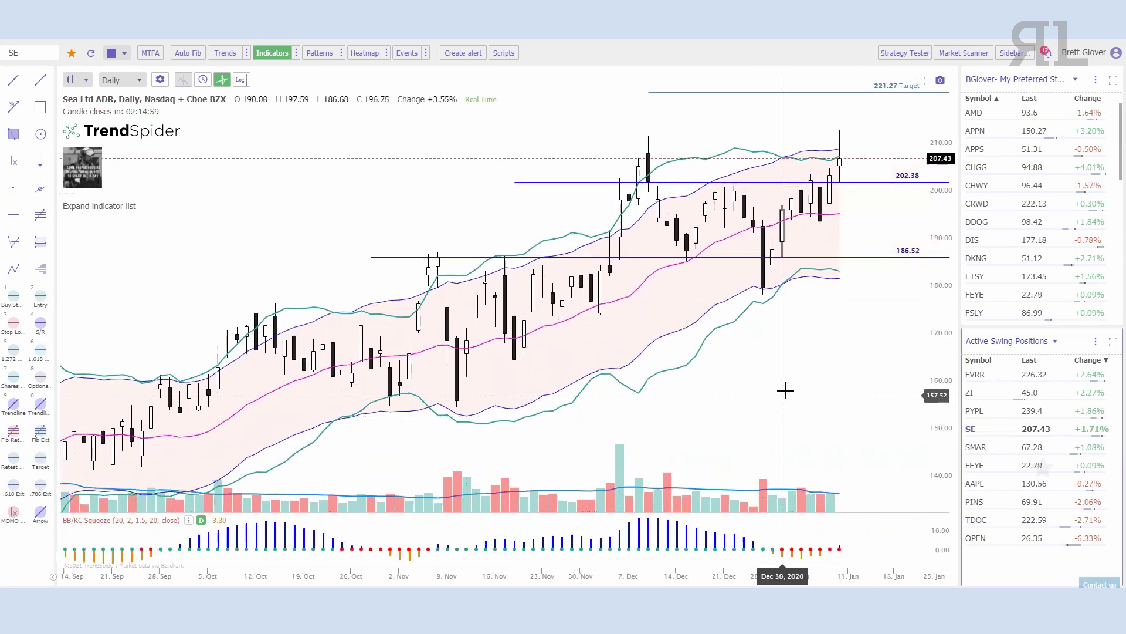
scroll(786, 390, up, 3)
scroll(850, 354, up, 4)
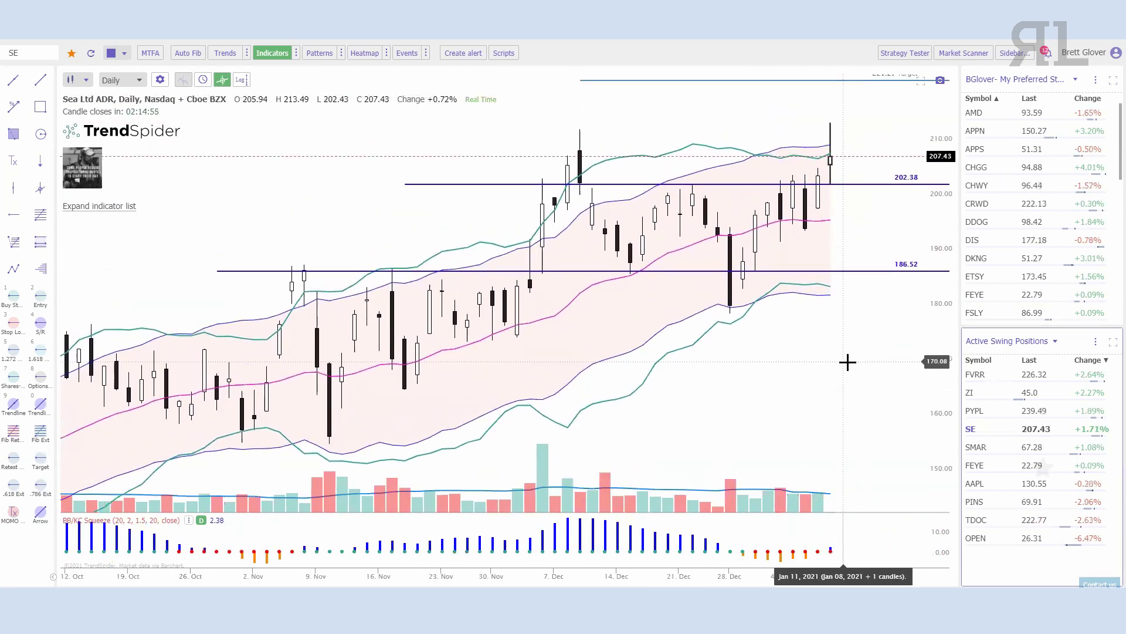
scroll(766, 392, down, 1)
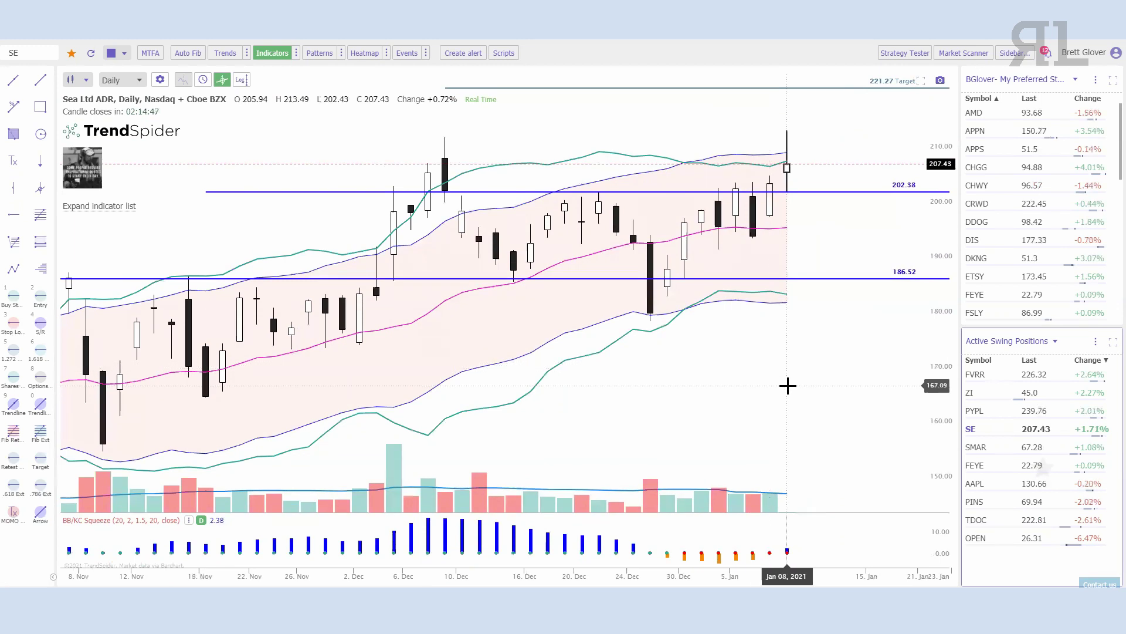
scroll(809, 379, down, 1)
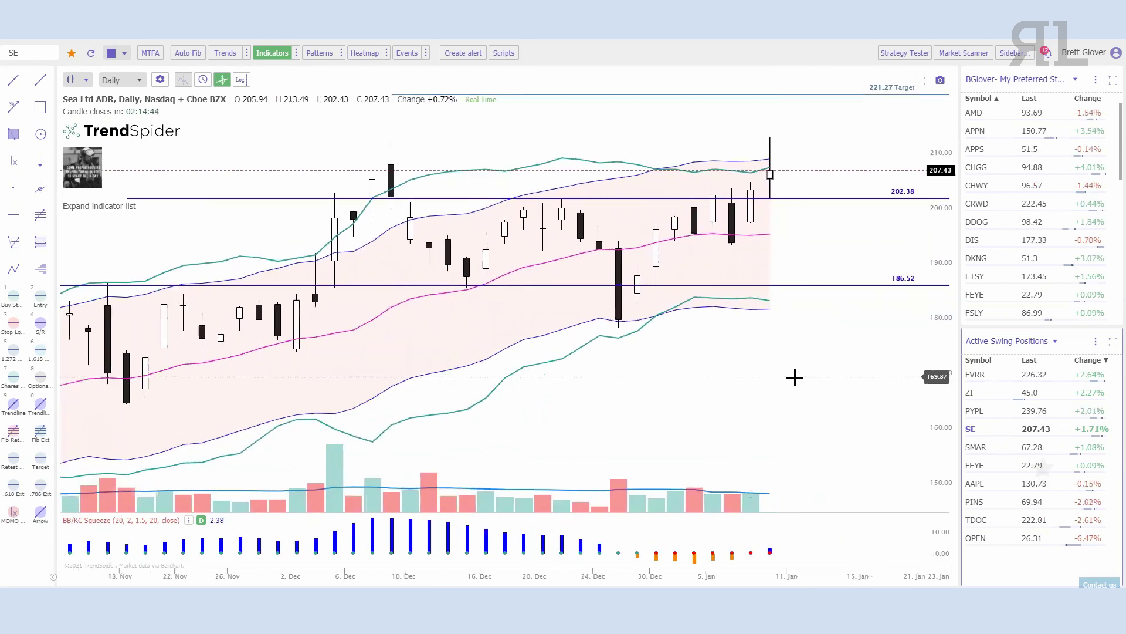
scroll(825, 337, down, 1)
scroll(764, 370, down, 3)
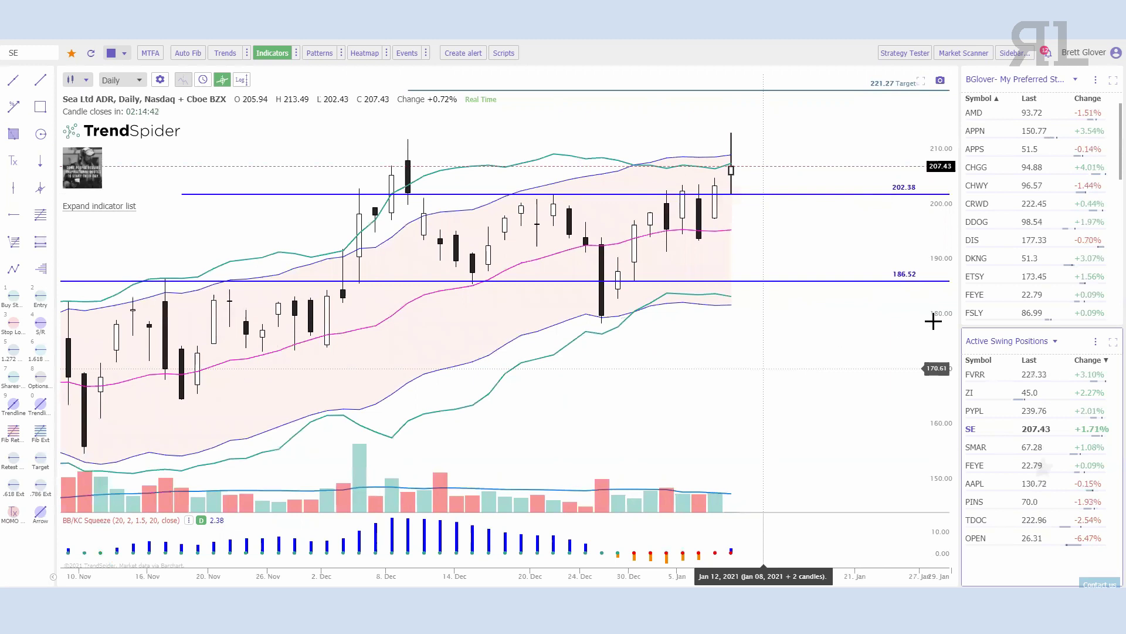
scroll(850, 392, up, 1)
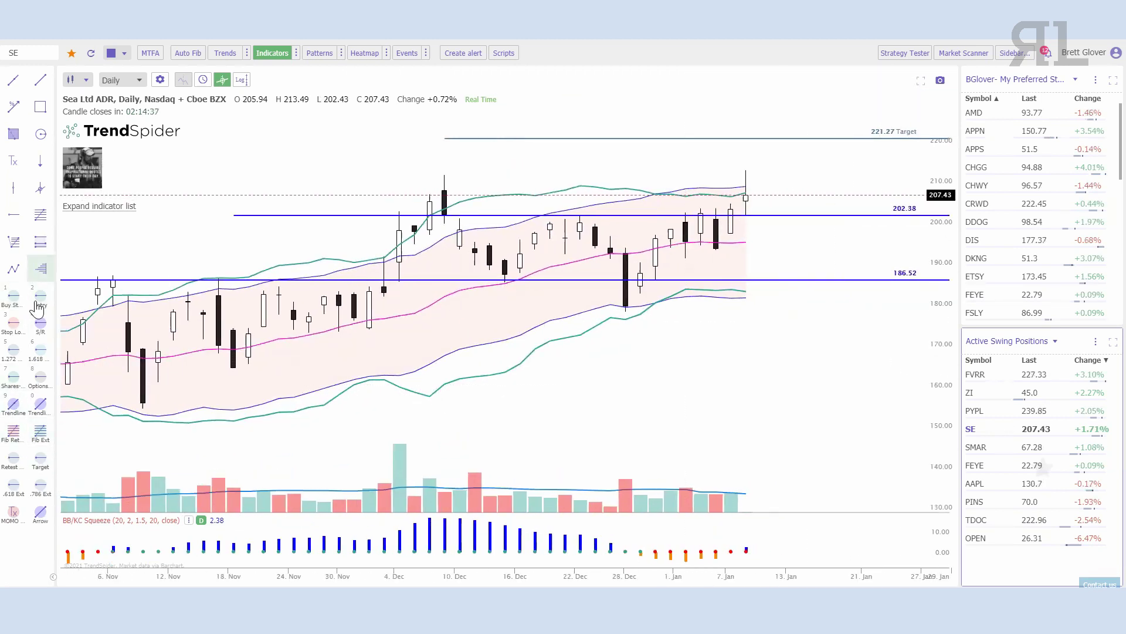
Sketch and delete a freehand cup-and-handle curve, then stretch the price scale taller
click(19, 273)
mouse_move(447, 281)
mouse_down()
mouse_move(467, 332)
mouse_move(548, 294)
mouse_move(596, 381)
mouse_move(675, 265)
mouse_move(742, 296)
mouse_move(792, 238)
mouse_up()
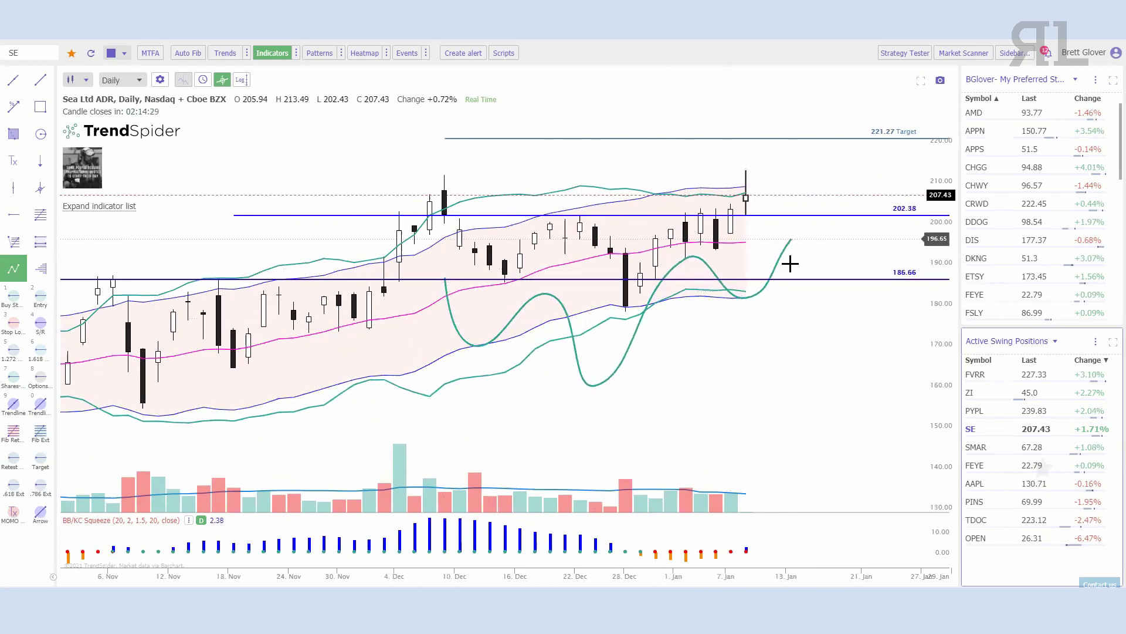
right_click(578, 360)
click(691, 404)
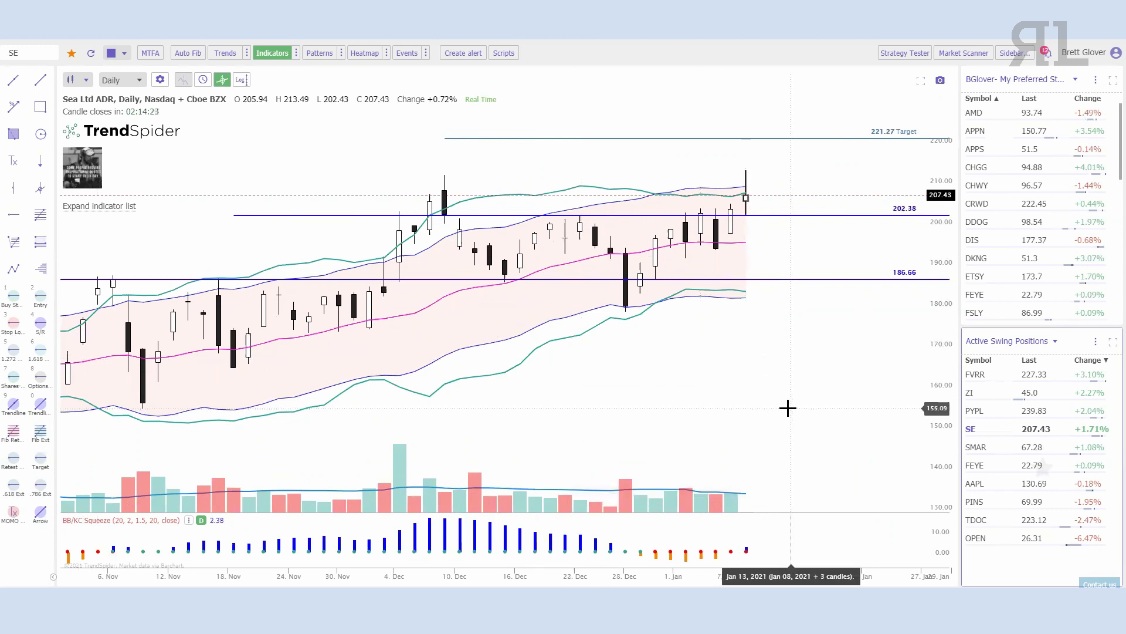
scroll(335, 269, up, 2)
drag(754, 493, 697, 417)
Box the last few candles with a shaded rectangle, then remove it
click(40, 106)
mouse_move(614, 199)
mouse_down()
mouse_move(657, 267)
mouse_move(702, 295)
mouse_up()
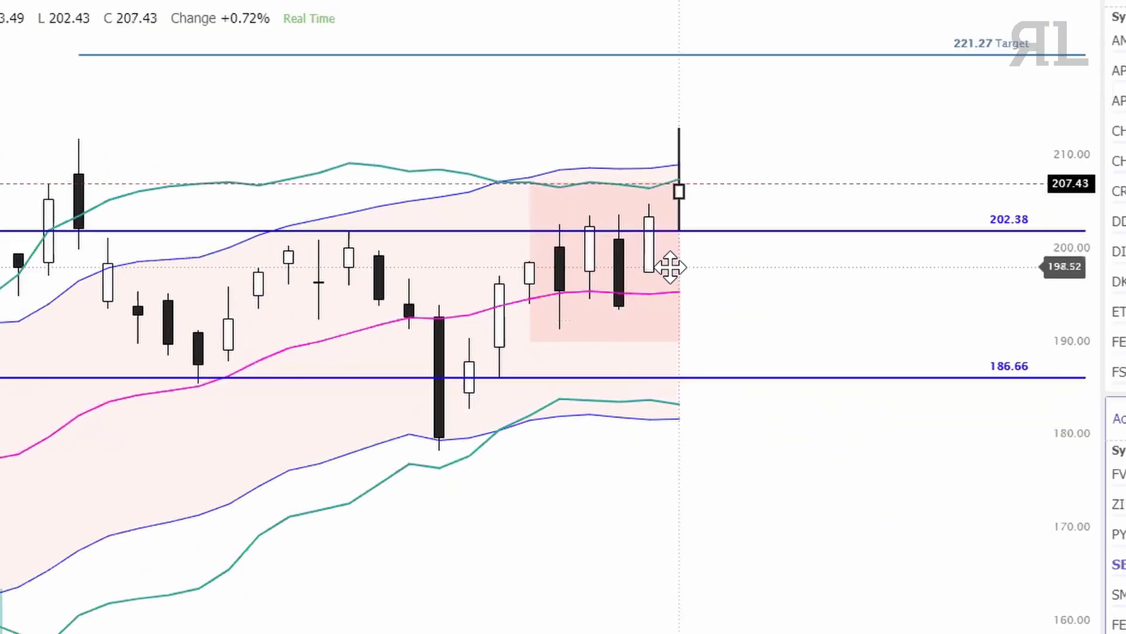
right_click(670, 267)
click(755, 340)
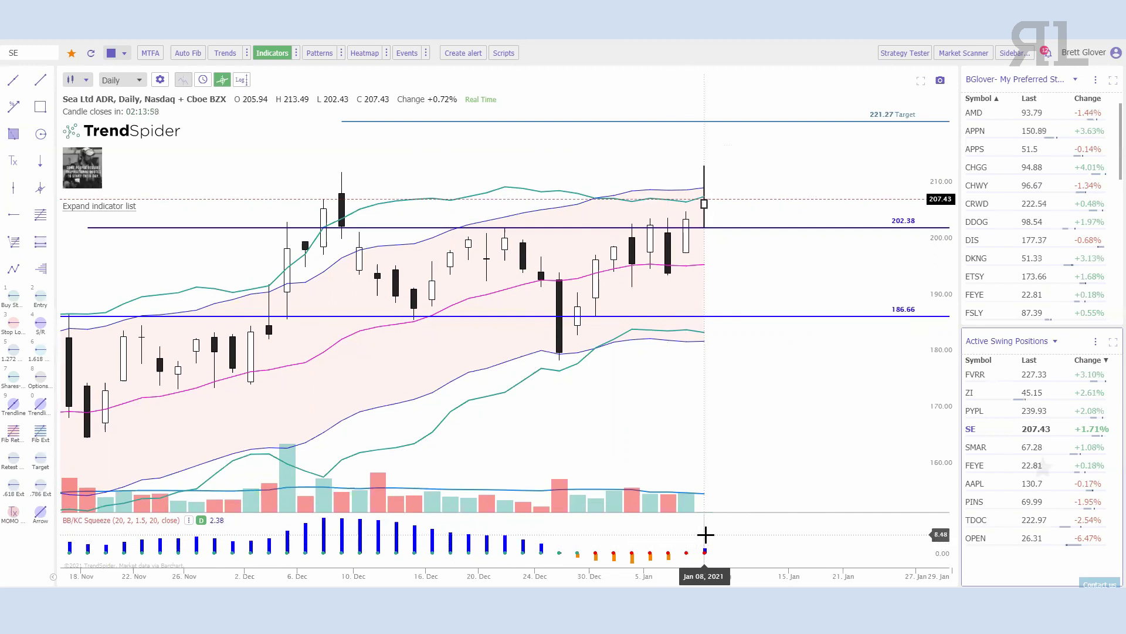
Recentre the recent SE candles and switch the chart to Teladoc (TDOC)
scroll(786, 395, down, 4)
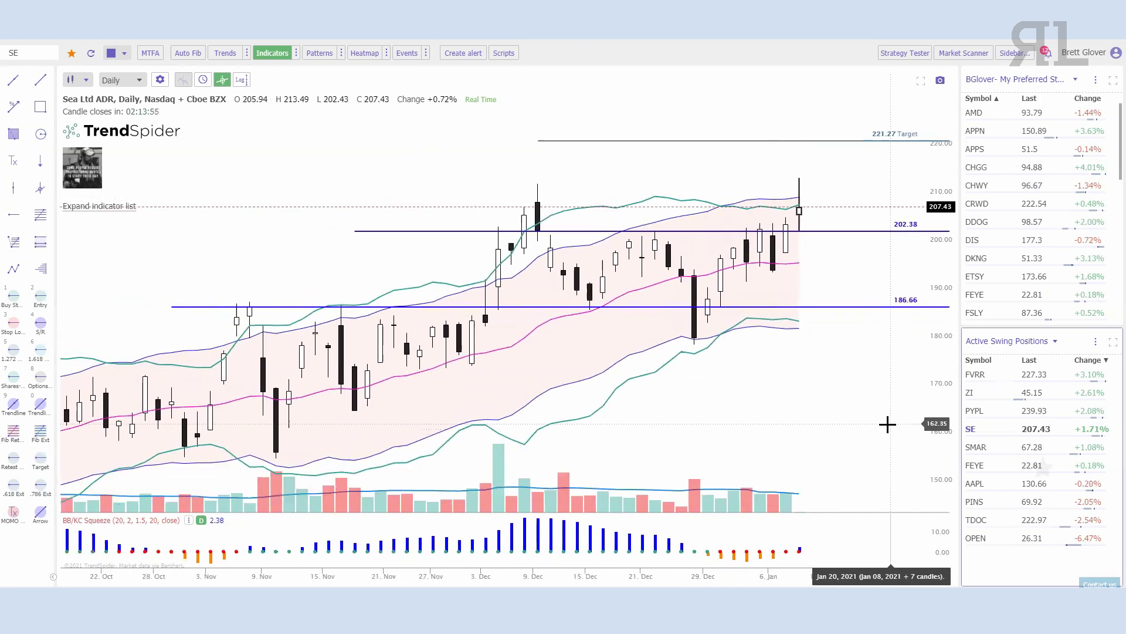
drag(883, 423, 744, 206)
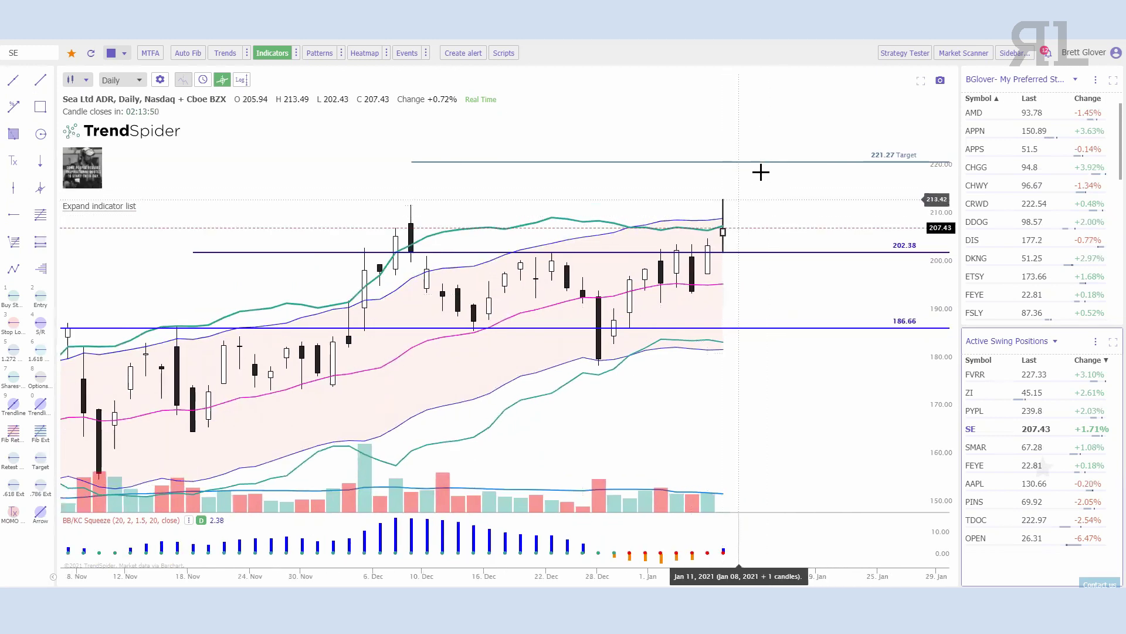
scroll(905, 382, down, 1)
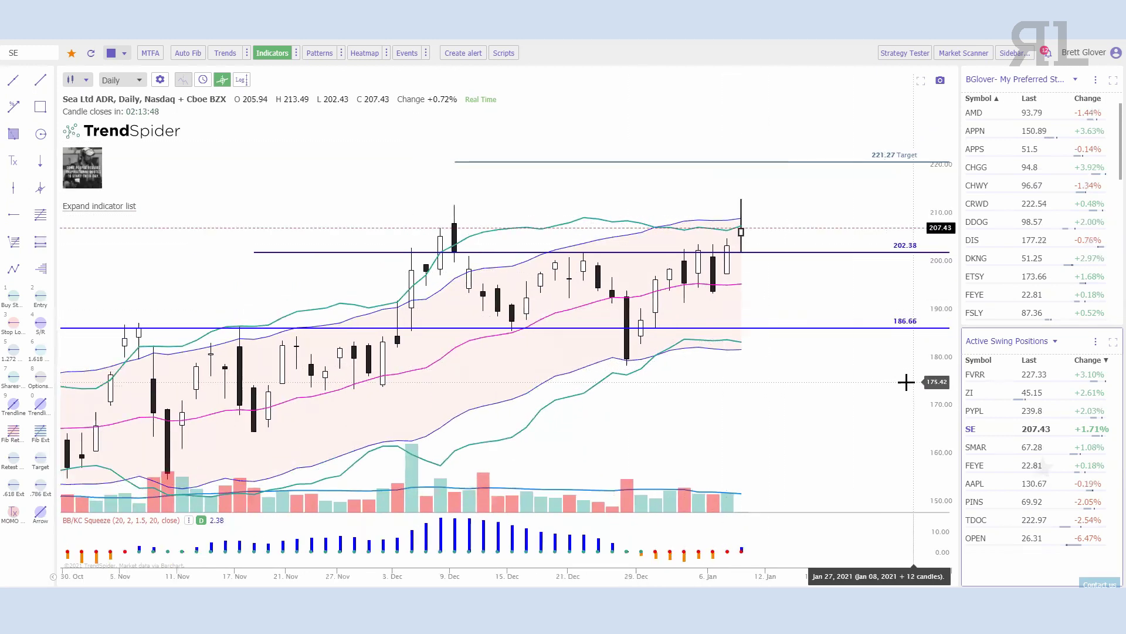
scroll(794, 354, down, 1)
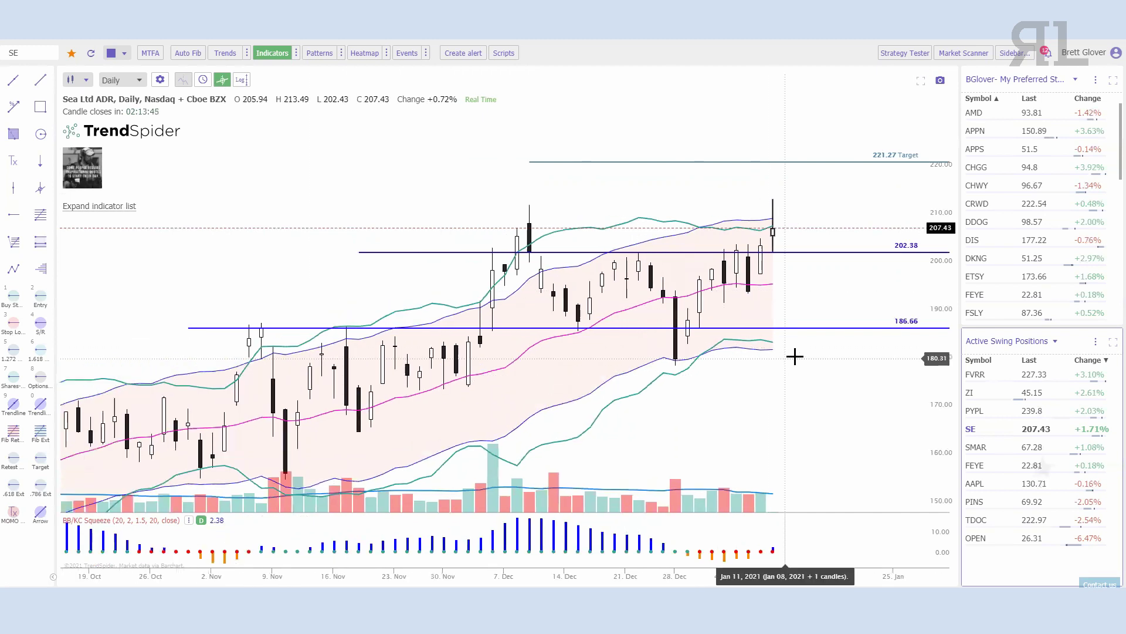
click(991, 520)
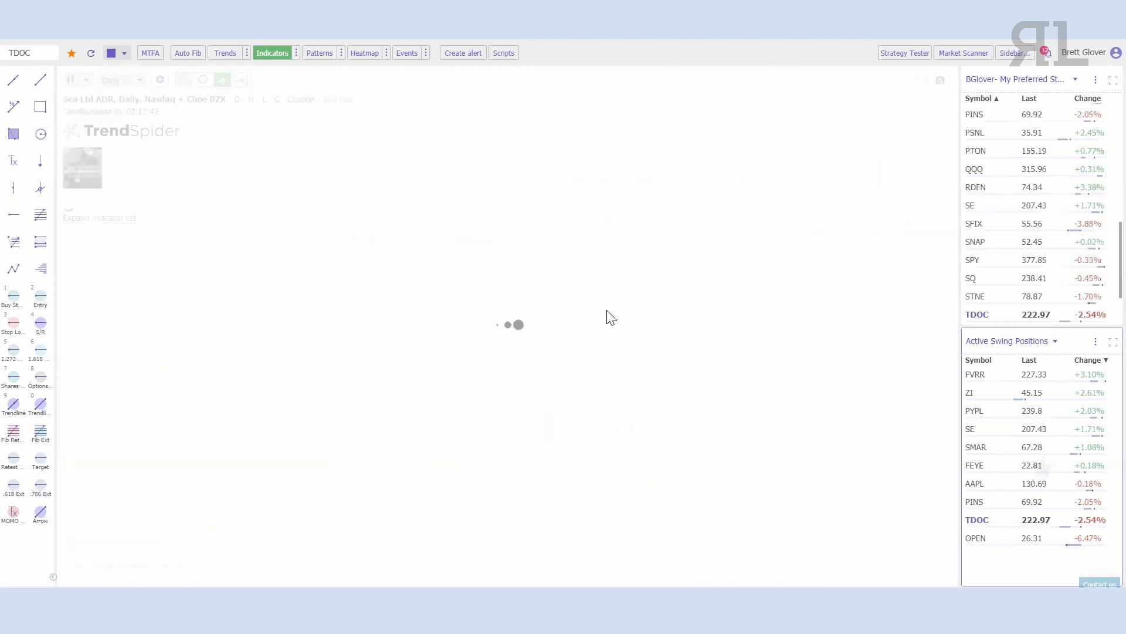
Hide the Keltner Channel and Bollinger Bands and zoom into TDOC's triangle breakout
scroll(835, 289, down, 2)
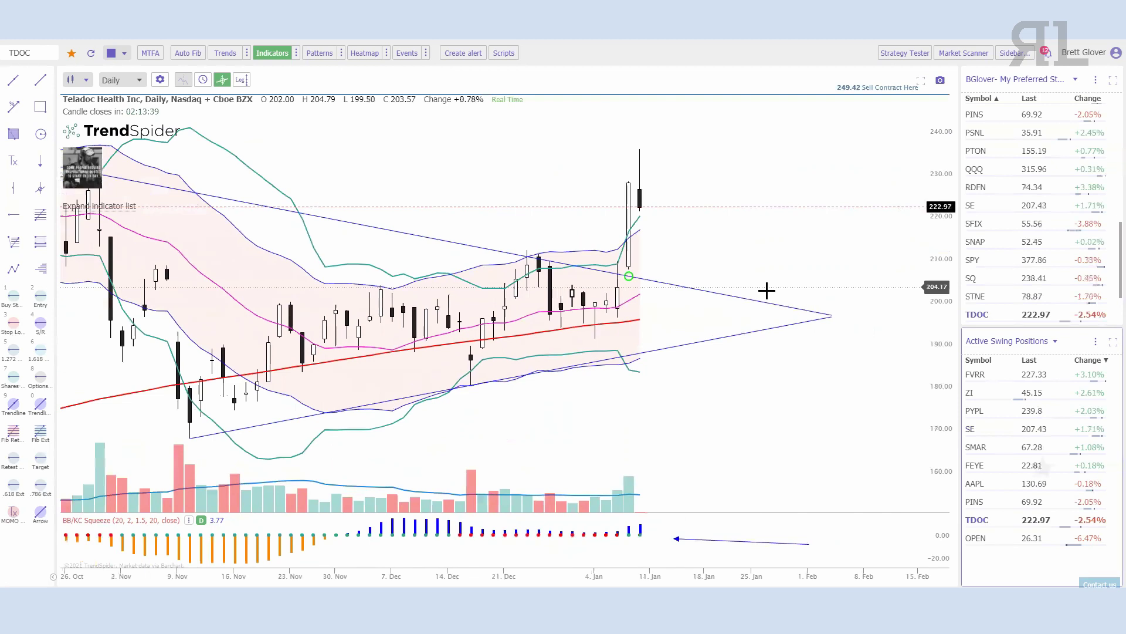
mouse_move(221, 330)
click(221, 366)
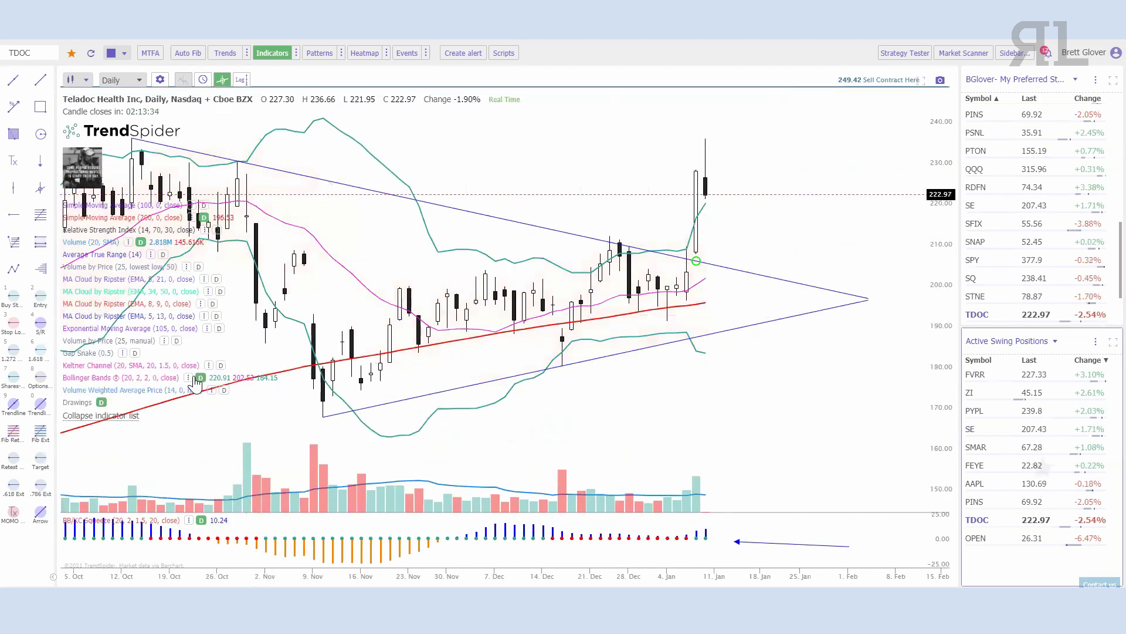
click(200, 378)
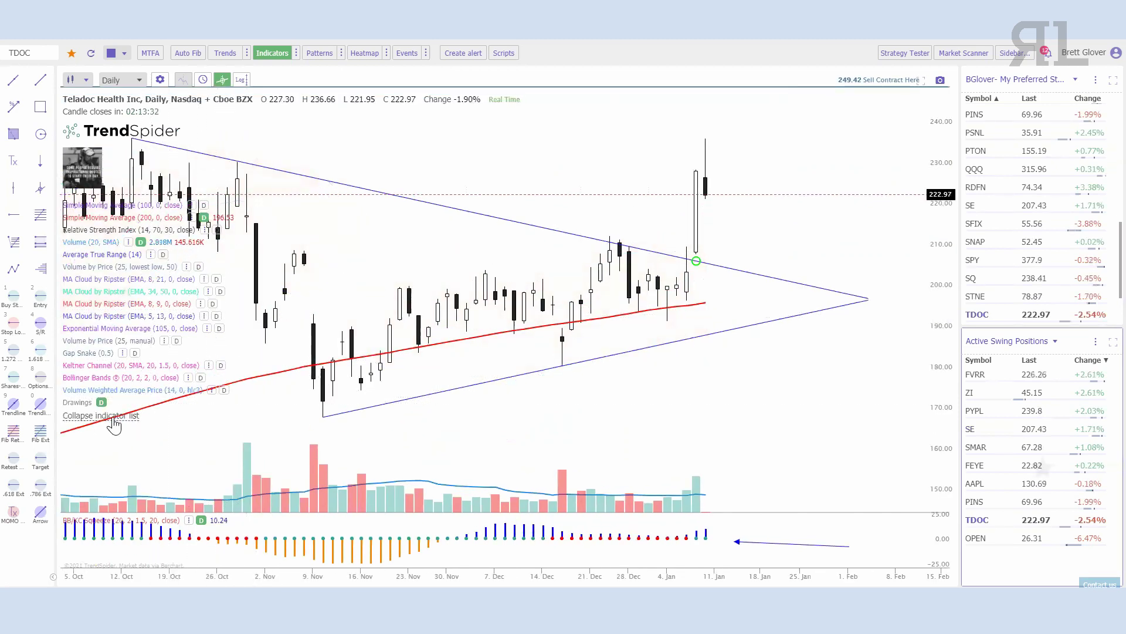
click(114, 419)
scroll(767, 385, down, 2)
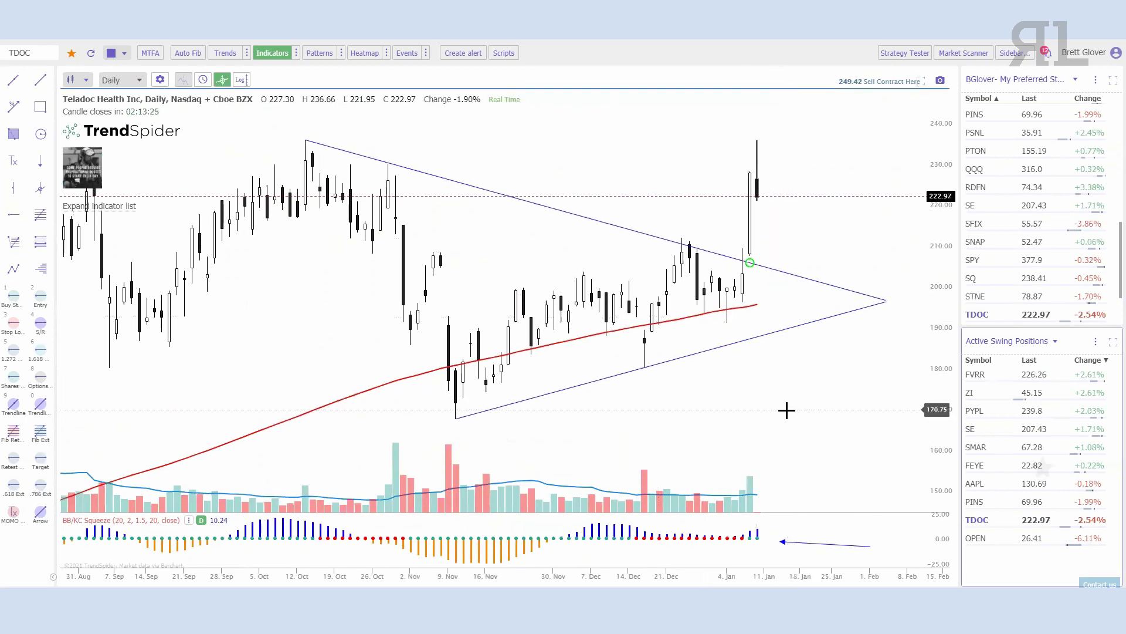
scroll(806, 418, up, 3)
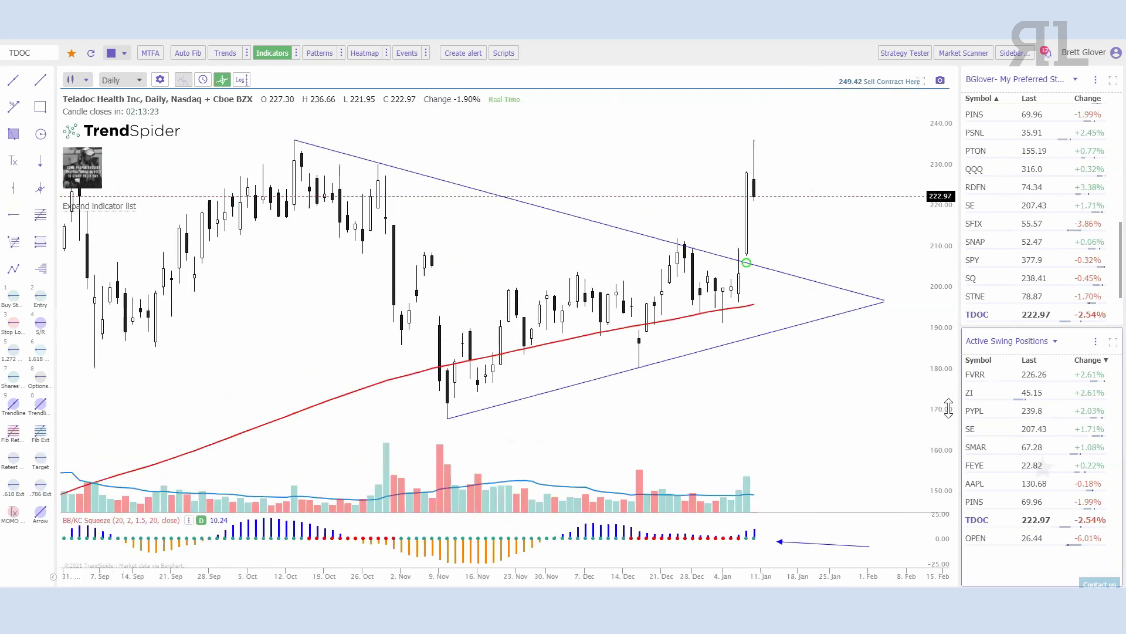
scroll(865, 376, down, 1)
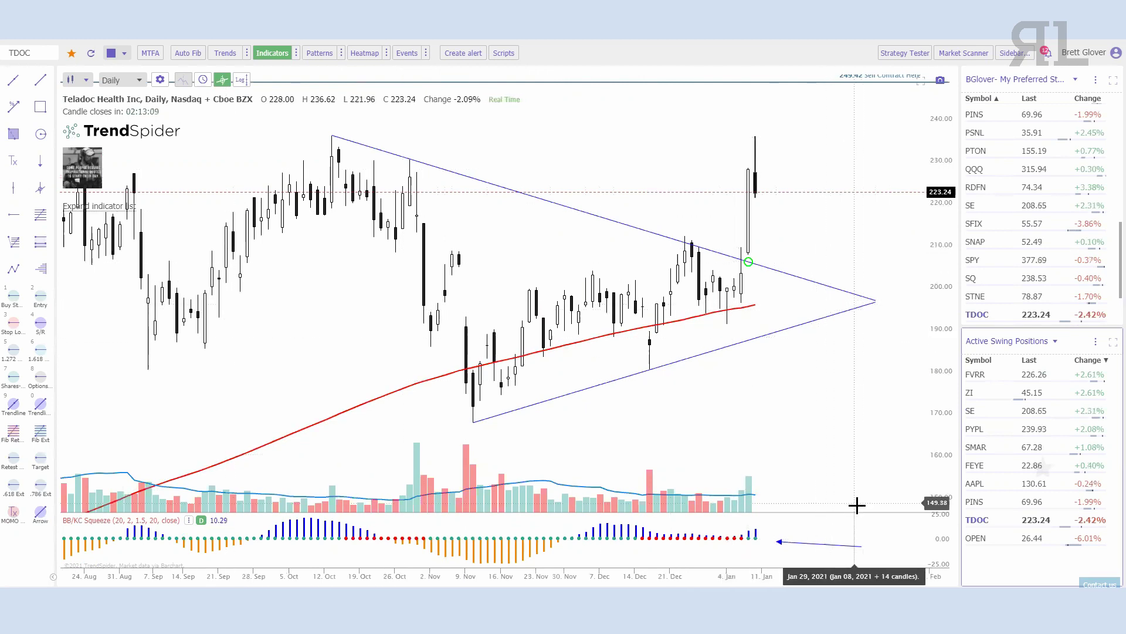
scroll(692, 521, up, 2)
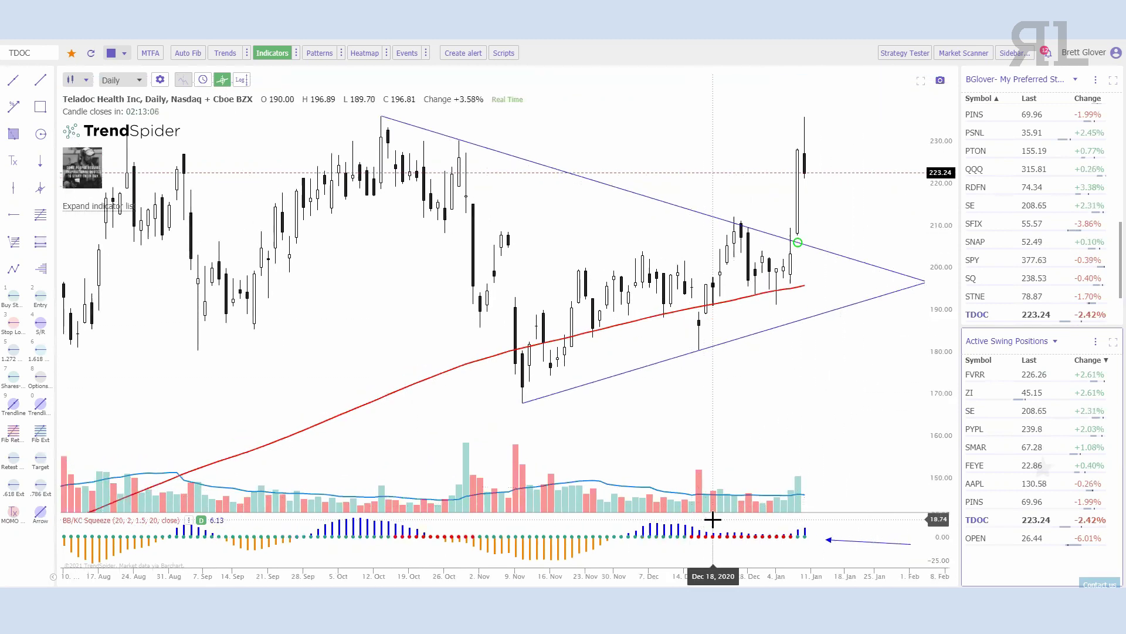
Reopen the indicator list to restore the bands and zoom through TDOC's recent candles
click(97, 206)
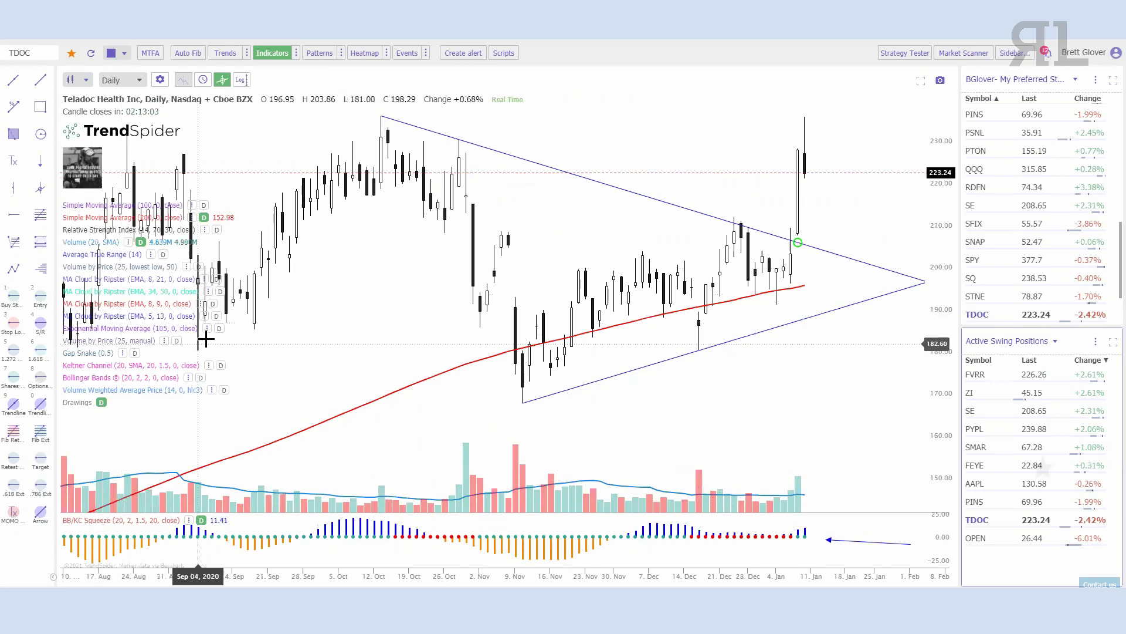
scroll(642, 397, up, 3)
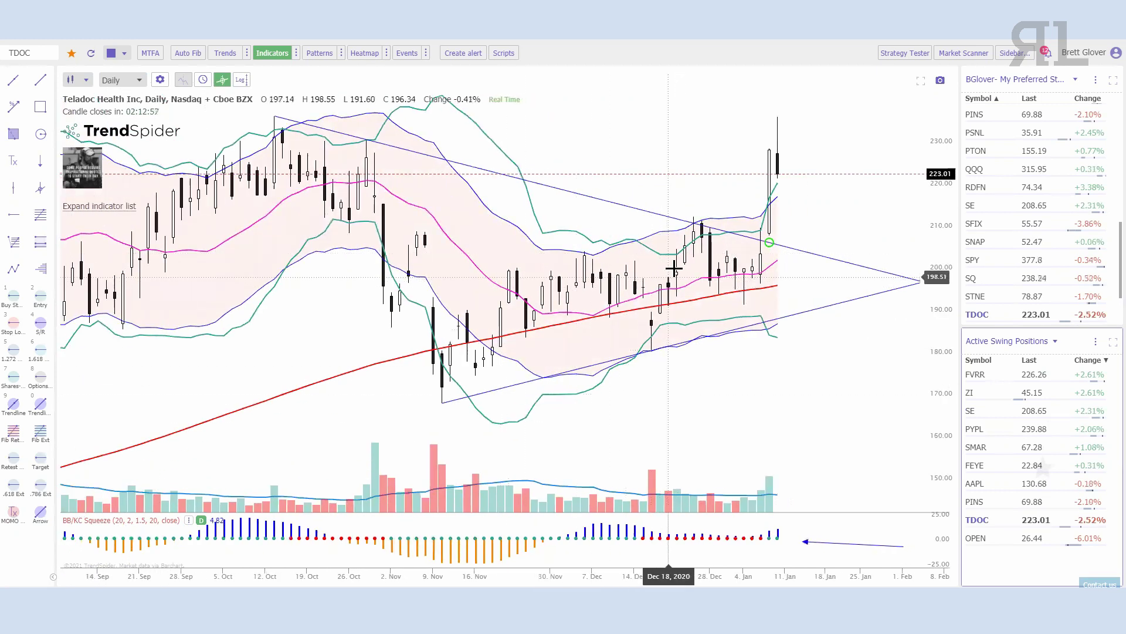
scroll(709, 357, up, 2)
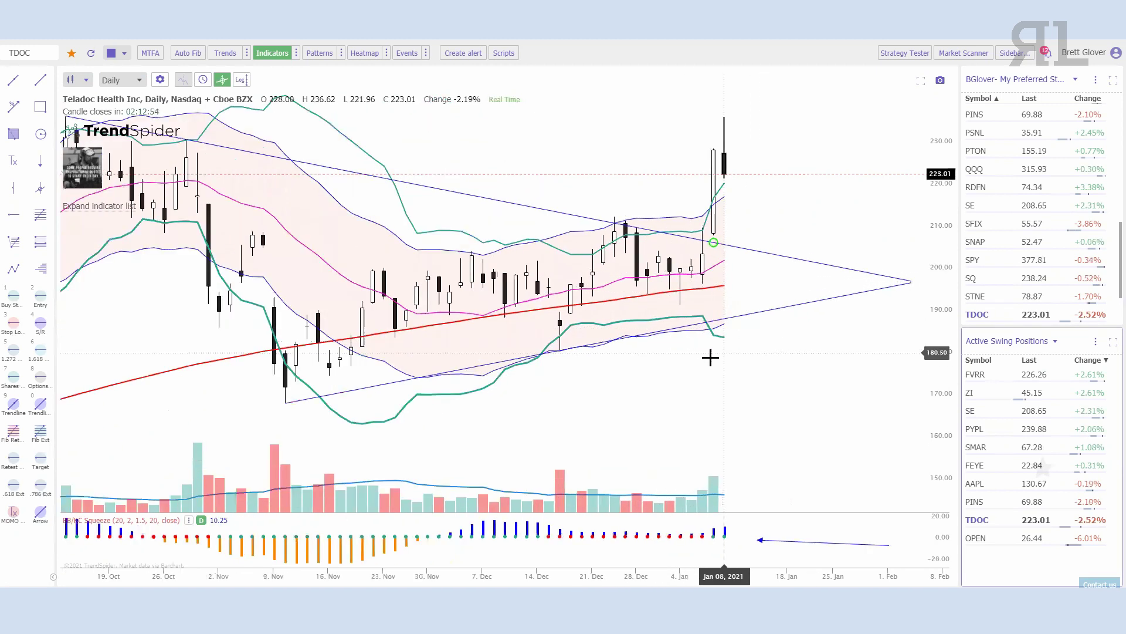
scroll(710, 357, up, 1)
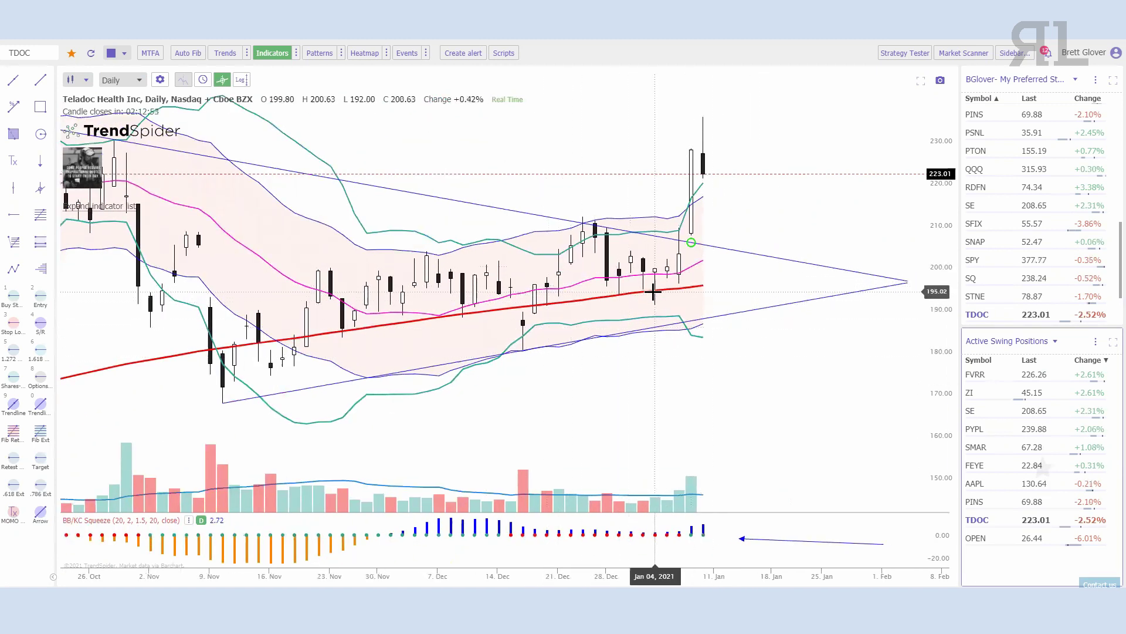
scroll(669, 264, up, 1)
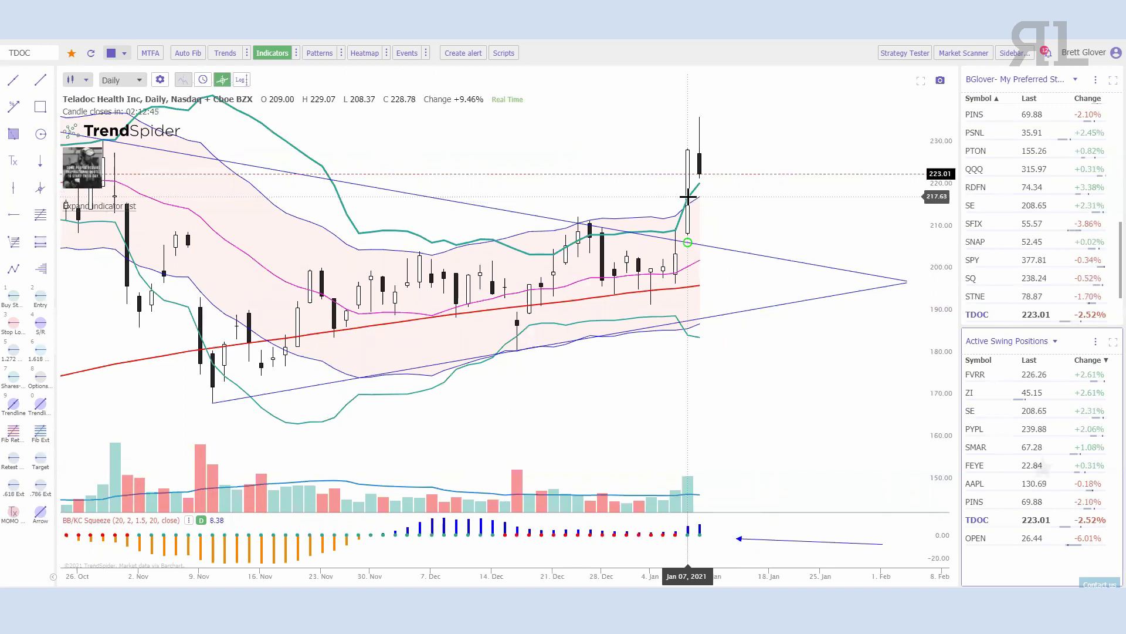
scroll(688, 197, down, 4)
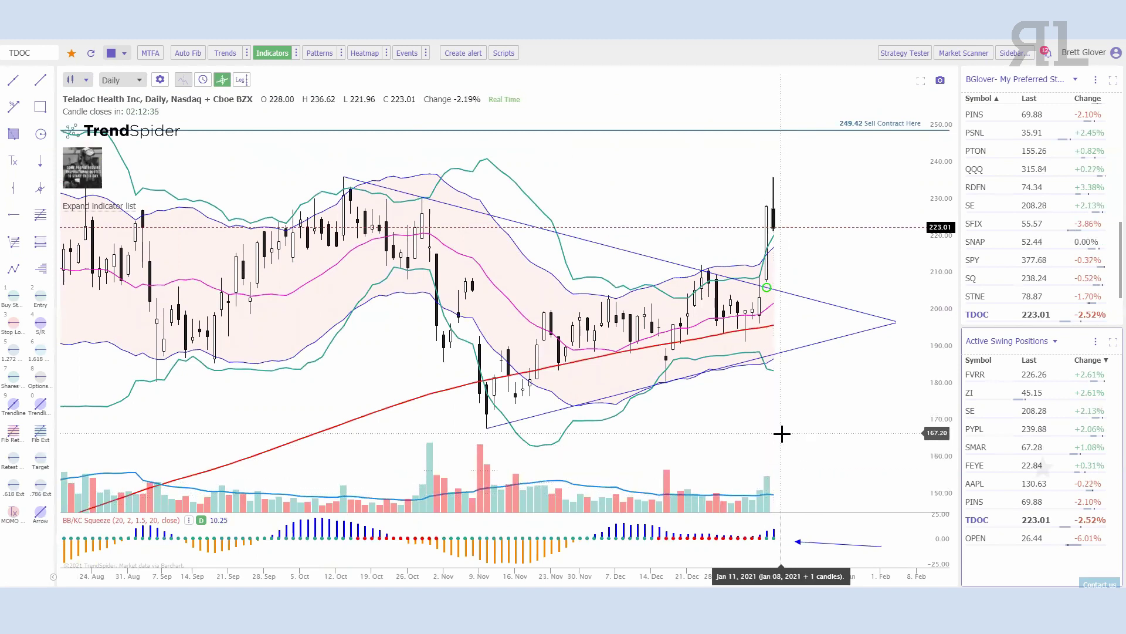
scroll(783, 434, down, 1)
scroll(817, 402, down, 2)
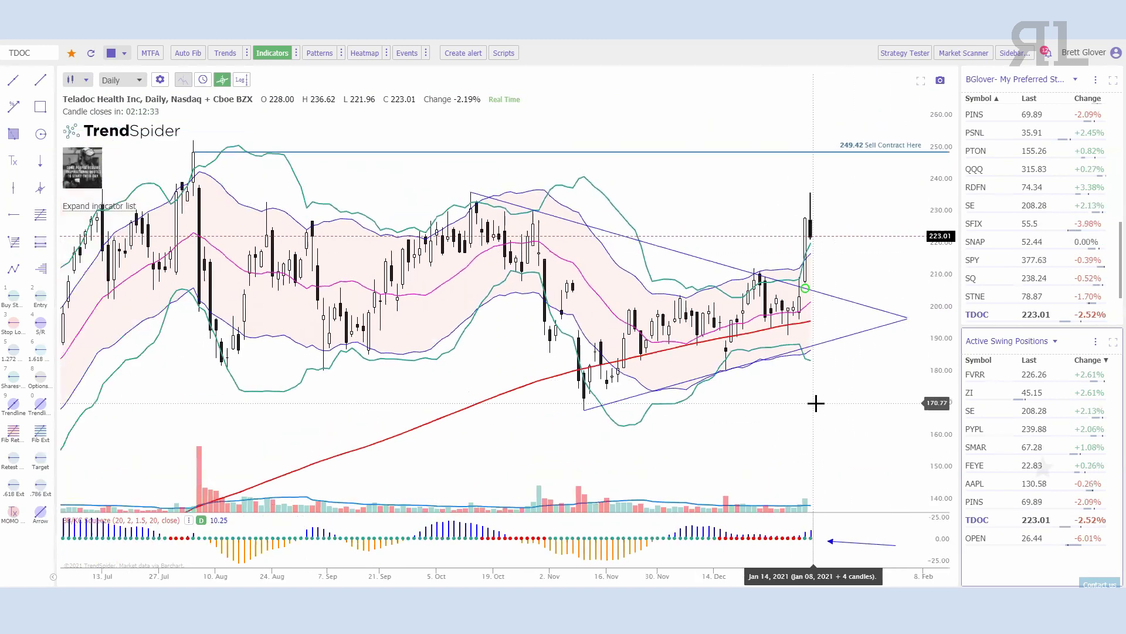
scroll(804, 399, down, 1)
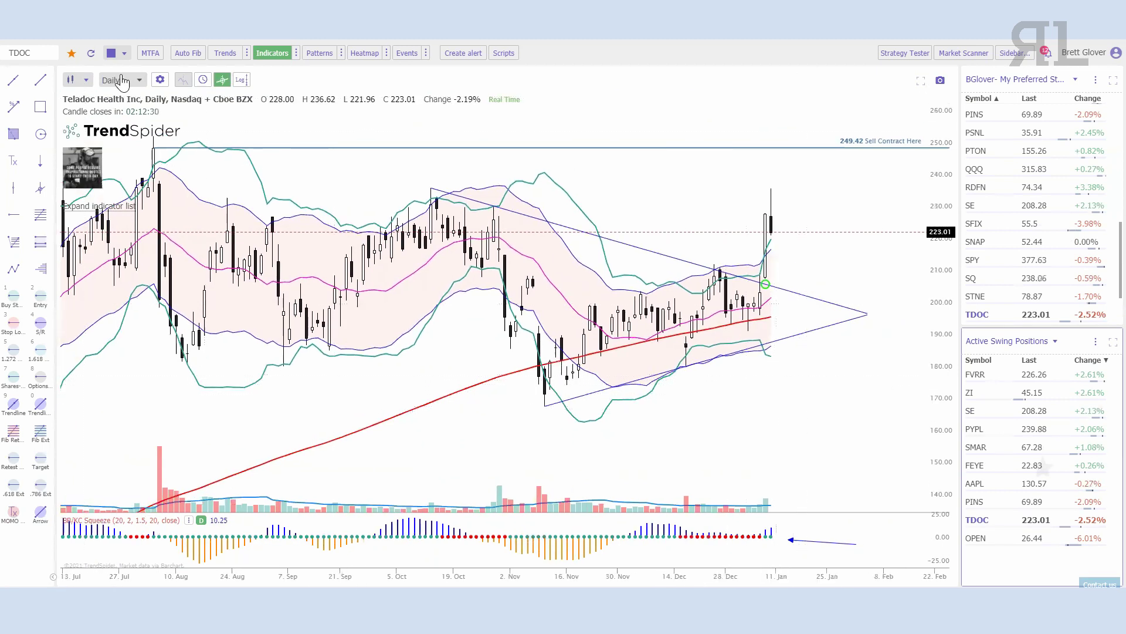
click(122, 82)
click(118, 133)
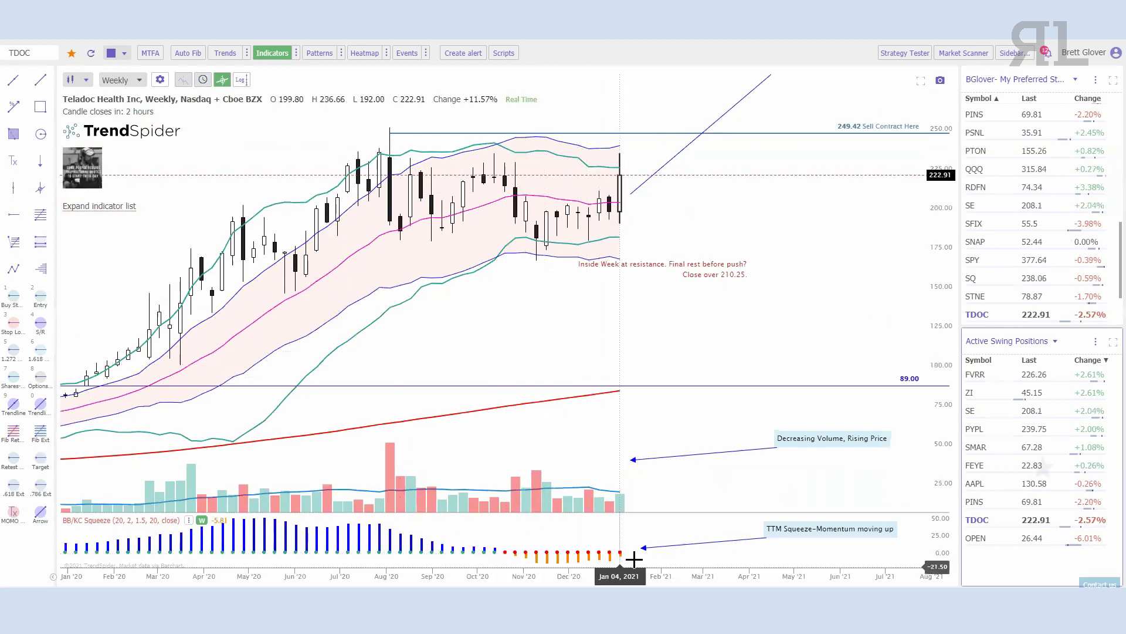
scroll(897, 322, up, 1)
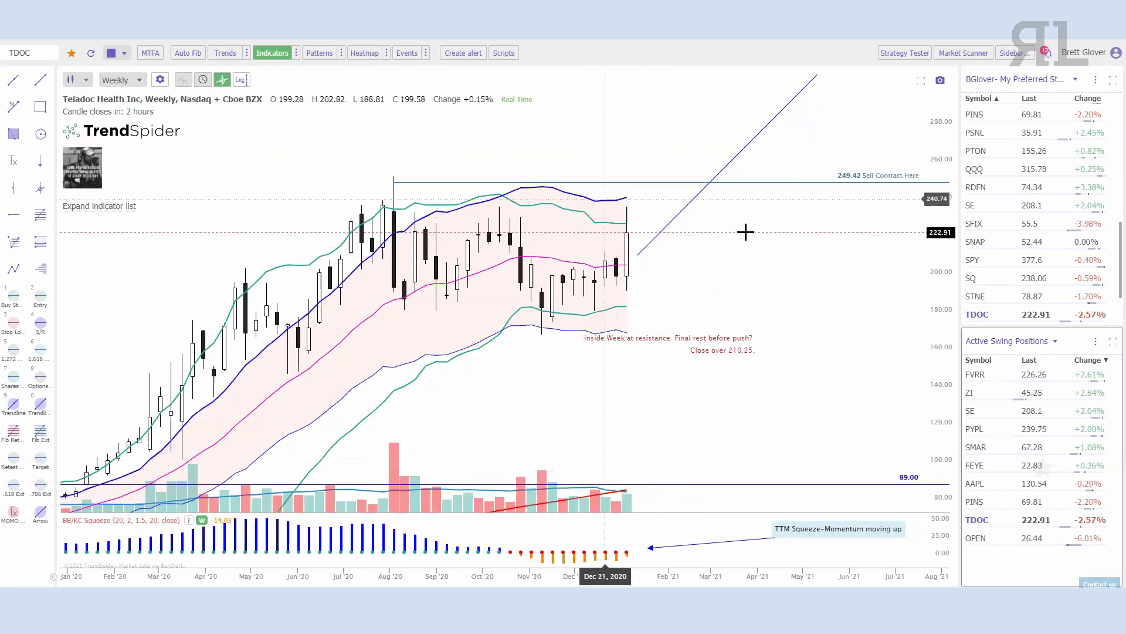
scroll(742, 246, down, 4)
scroll(729, 304, down, 3)
scroll(511, 410, down, 2)
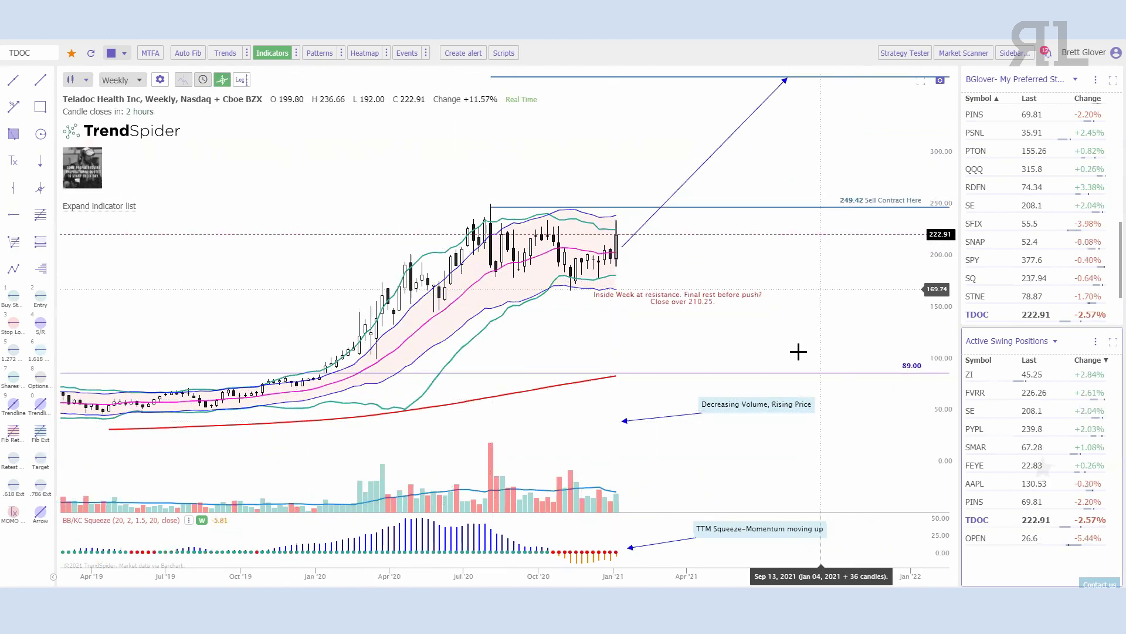
drag(799, 352, 781, 413)
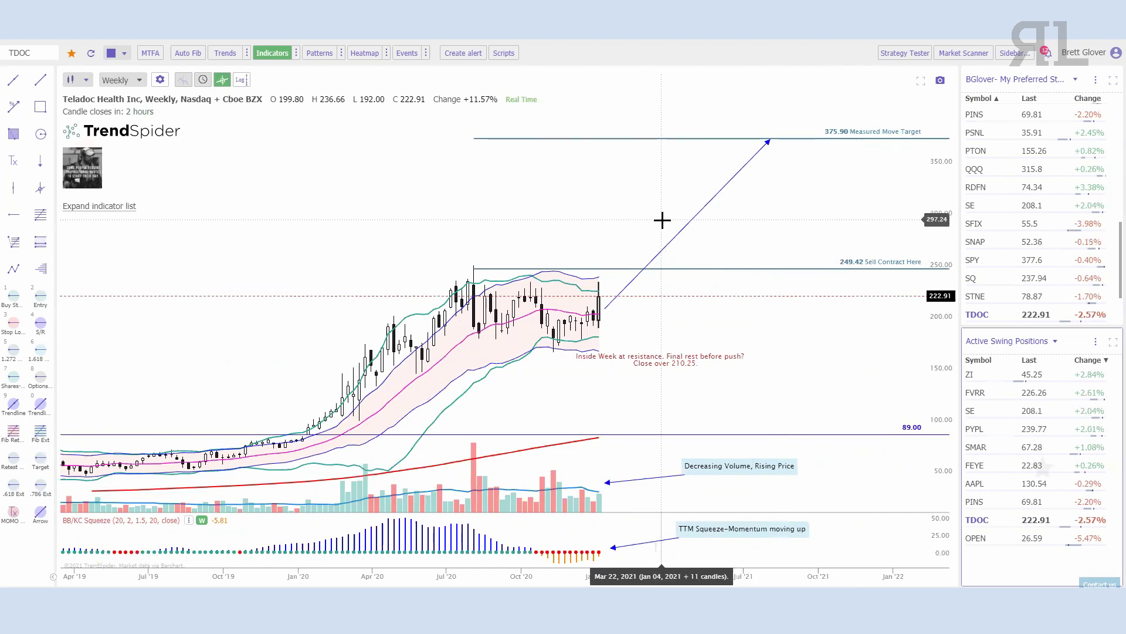
scroll(851, 238, down, 3)
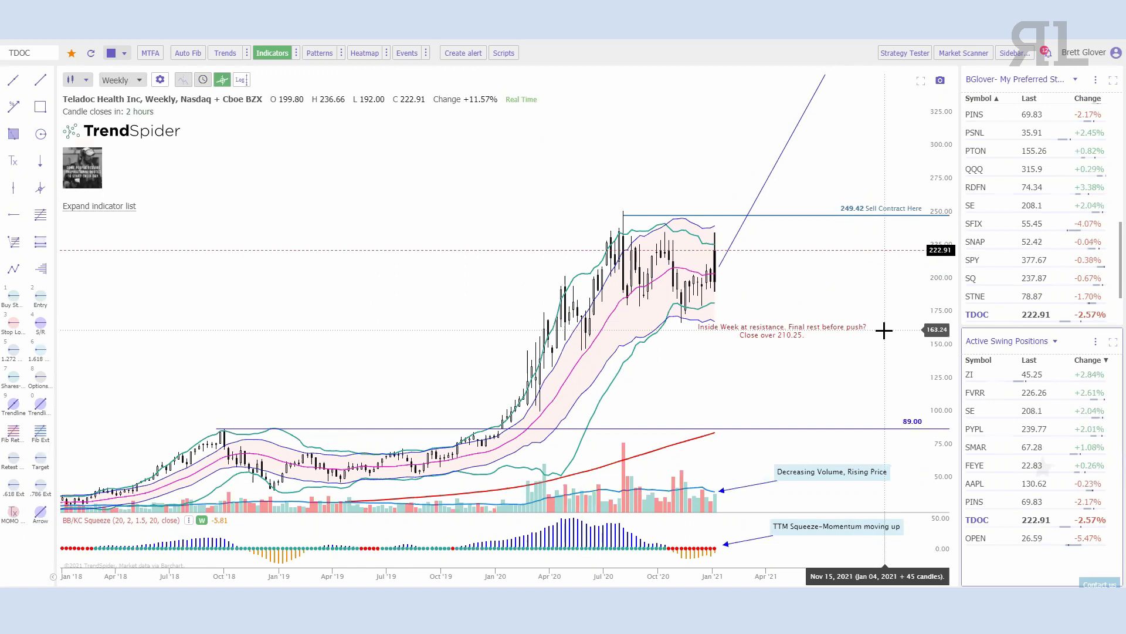
click(126, 80)
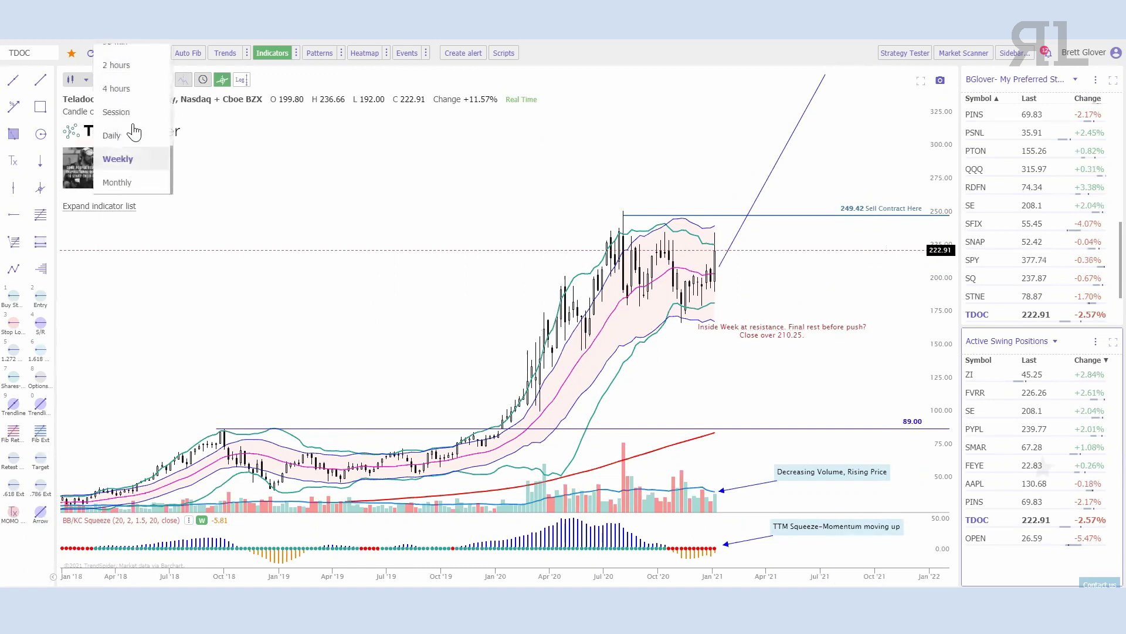
click(133, 134)
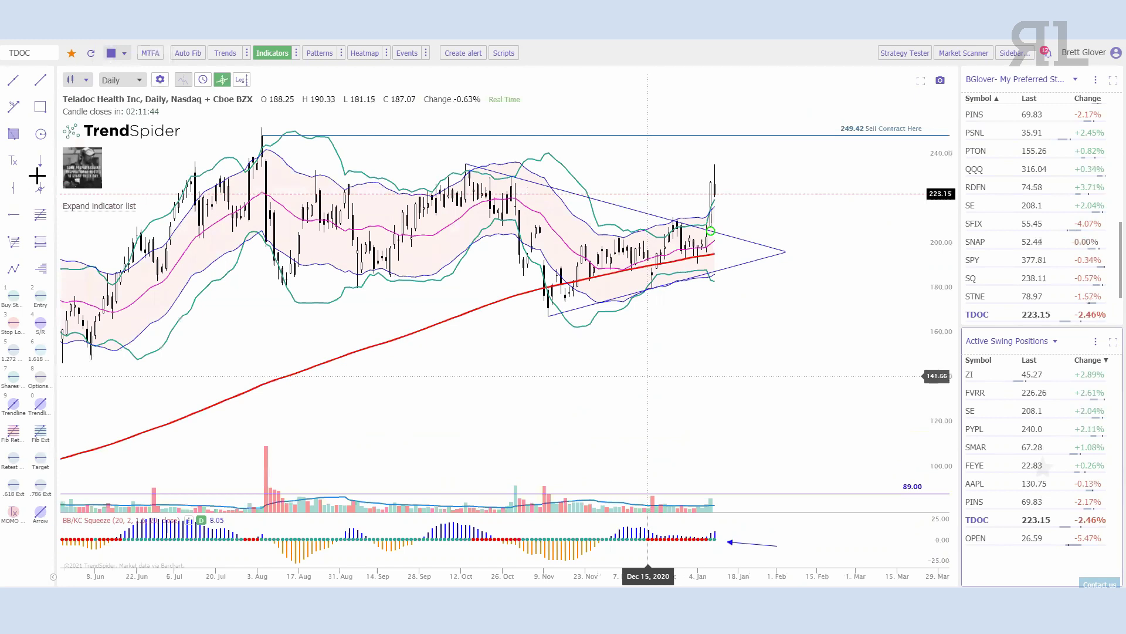
Switch the chart to Fiverr (FVRR)
click(97, 206)
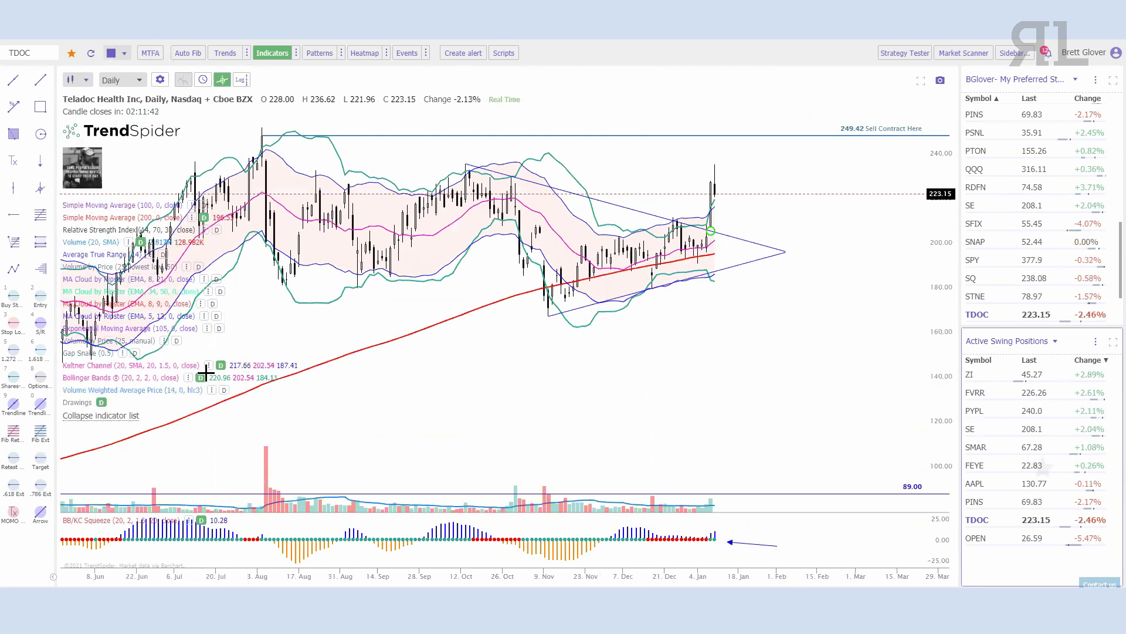
click(114, 416)
click(977, 392)
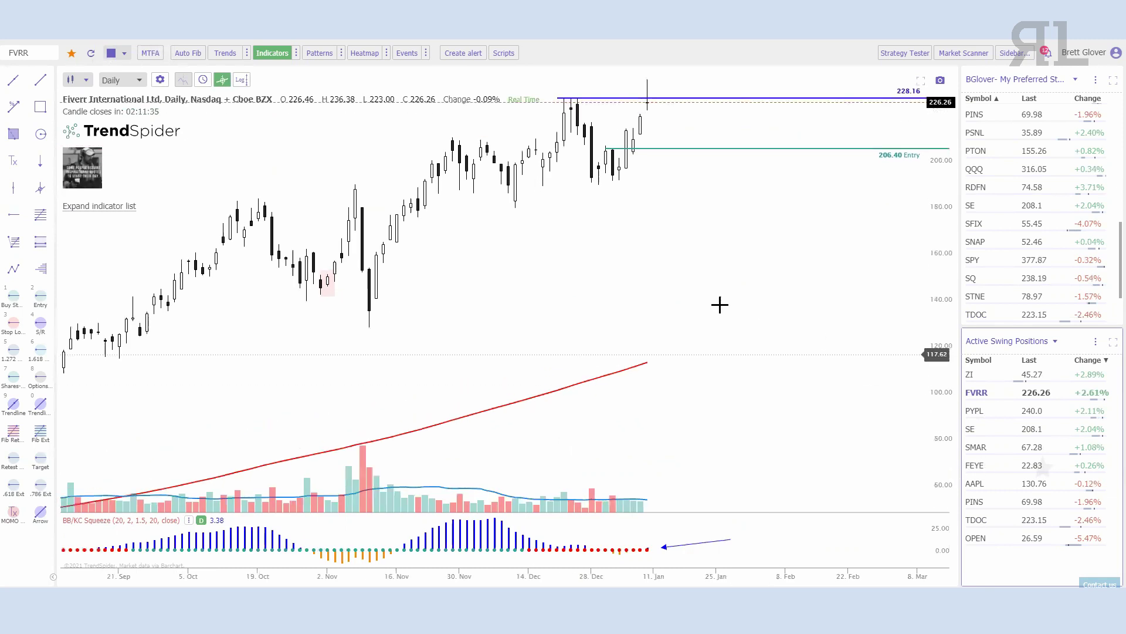
Show the MA Cloud (EMA 34, 50) on the FVRR chart and zoom in
click(99, 206)
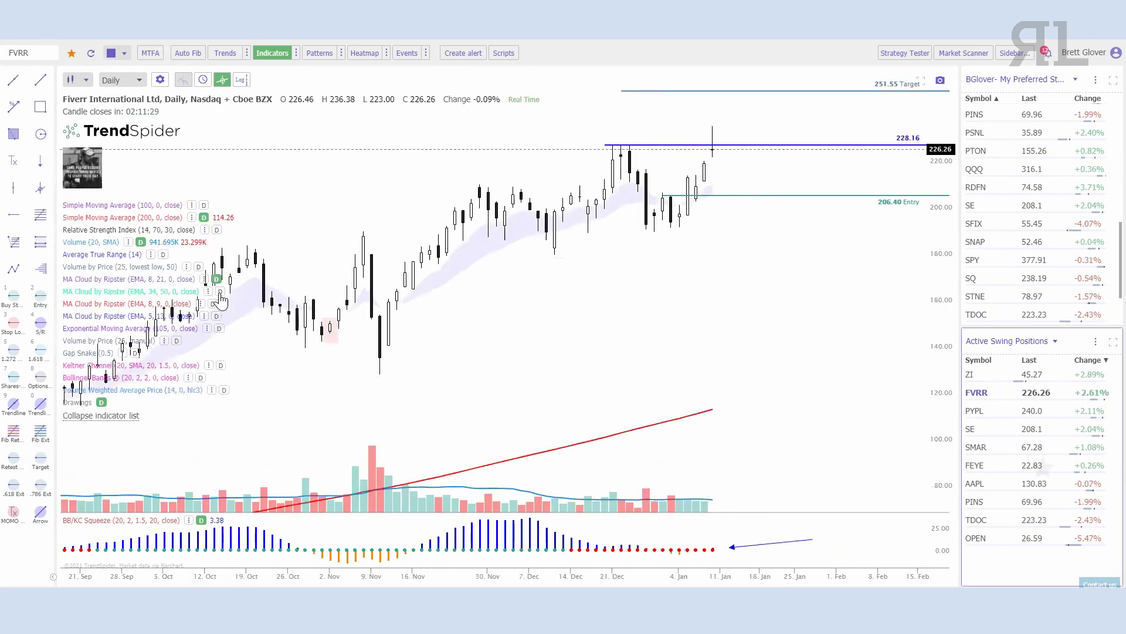
click(220, 293)
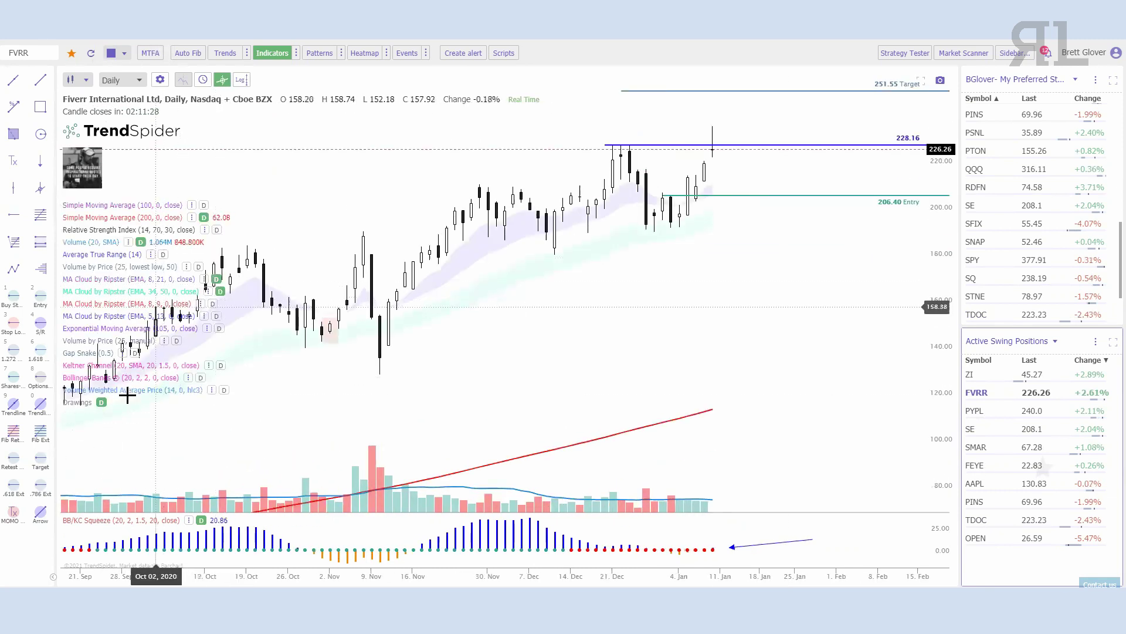
click(93, 416)
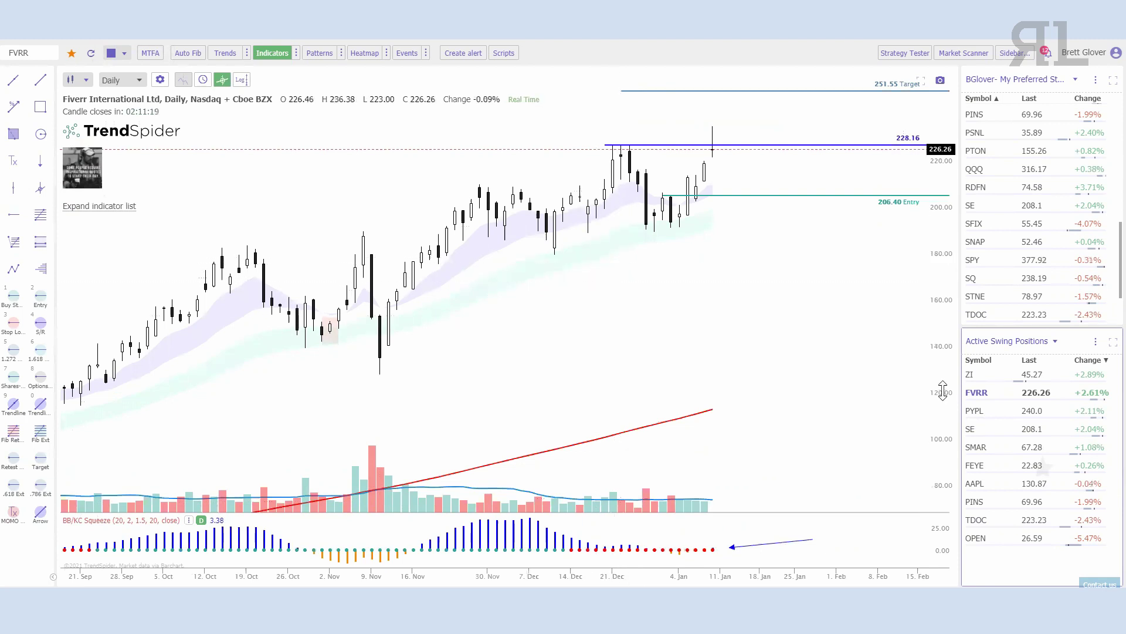
scroll(499, 378, down, 3)
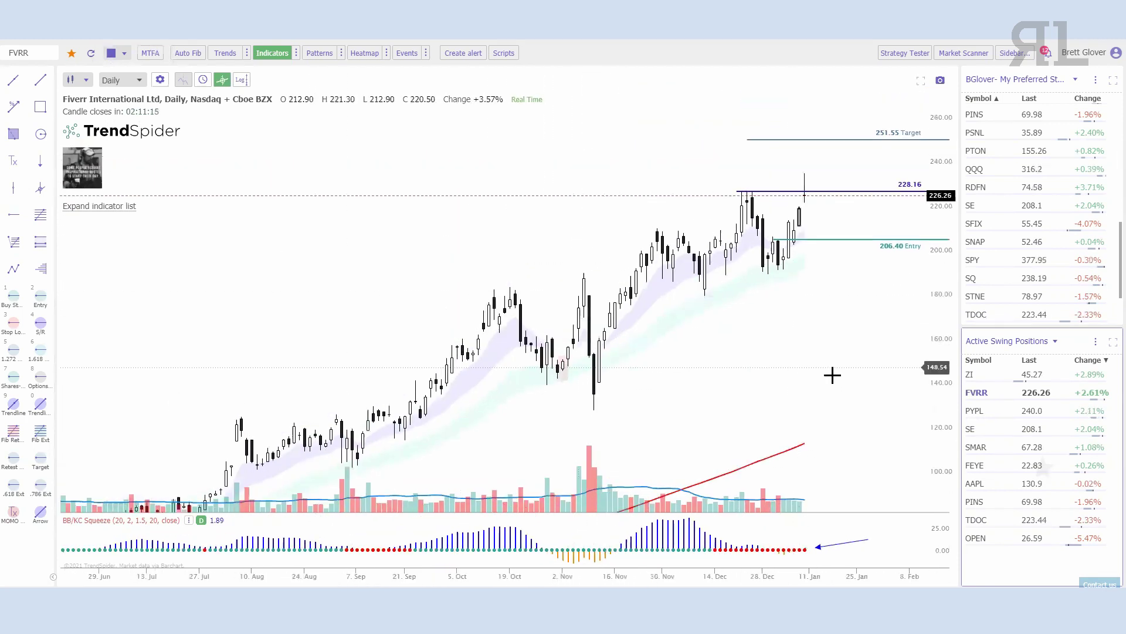
scroll(559, 374, up, 3)
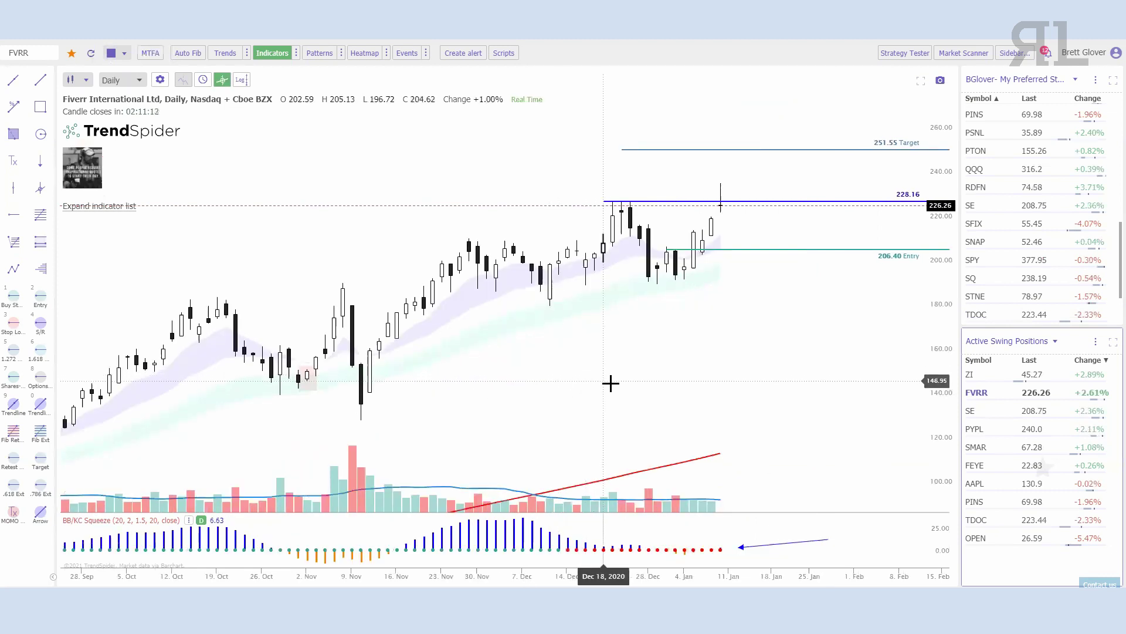
Expand the indicator list and zoom closer on FVRR's recent candles
click(111, 205)
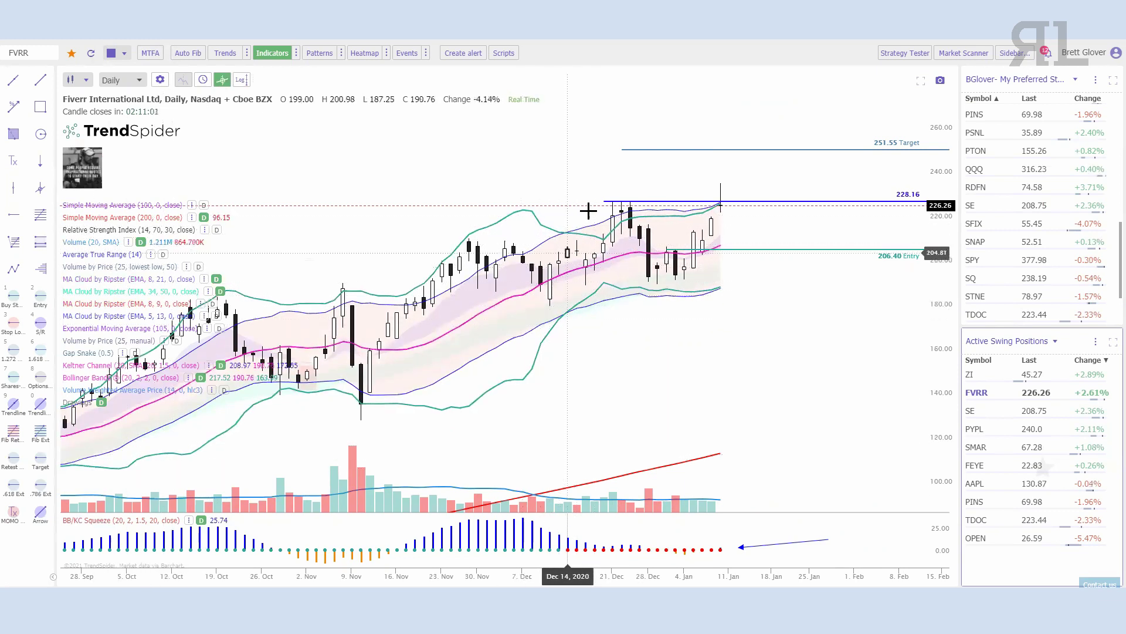
scroll(808, 407, up, 4)
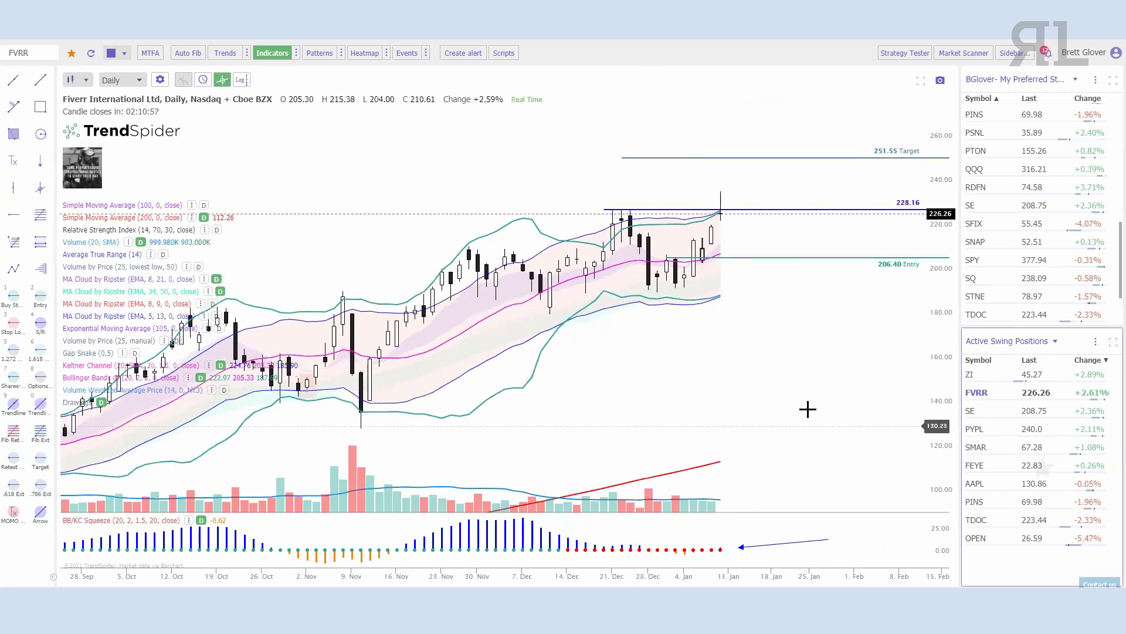
scroll(877, 403, up, 4)
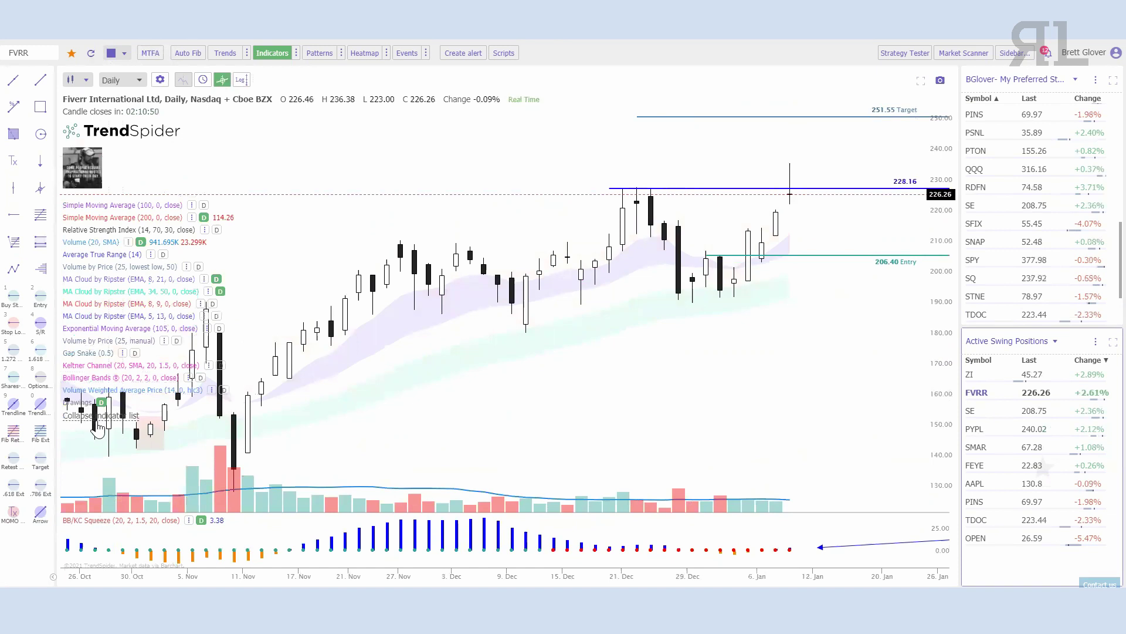
Collapse the indicator list and zoom around FVRR's 228.16 resistance line
click(99, 416)
scroll(681, 422, up, 1)
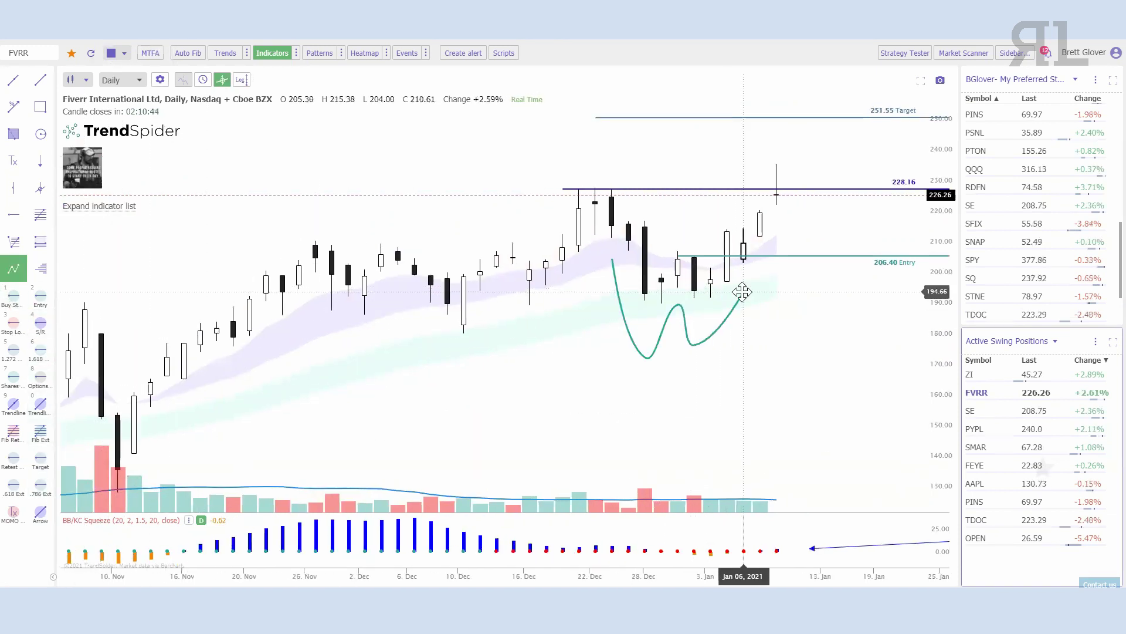
scroll(763, 414, up, 2)
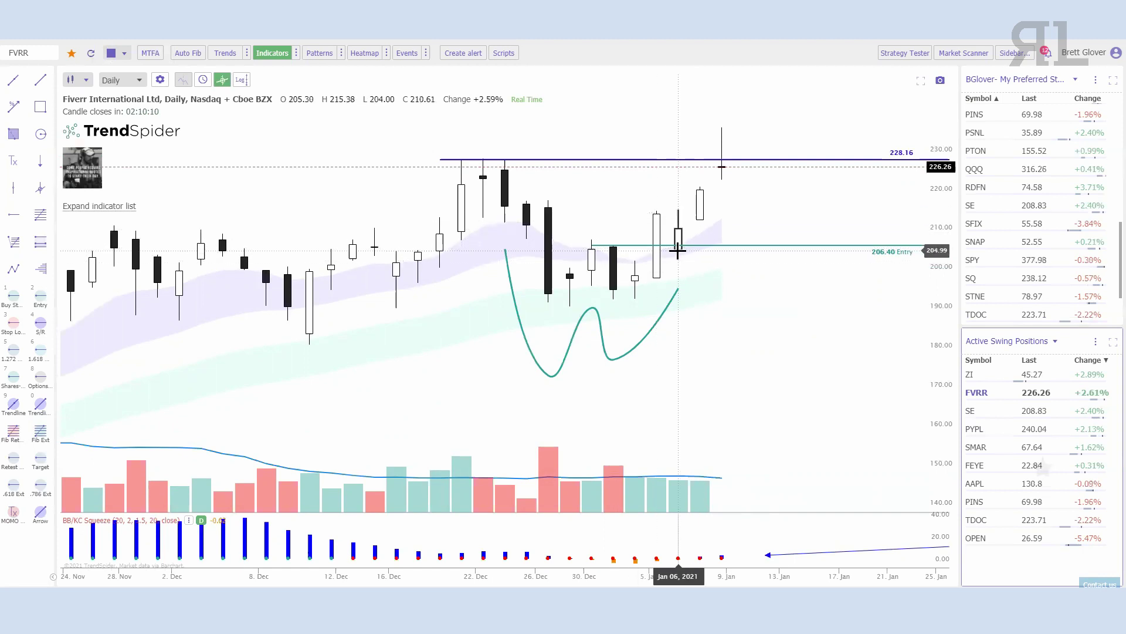
scroll(722, 304, down, 1)
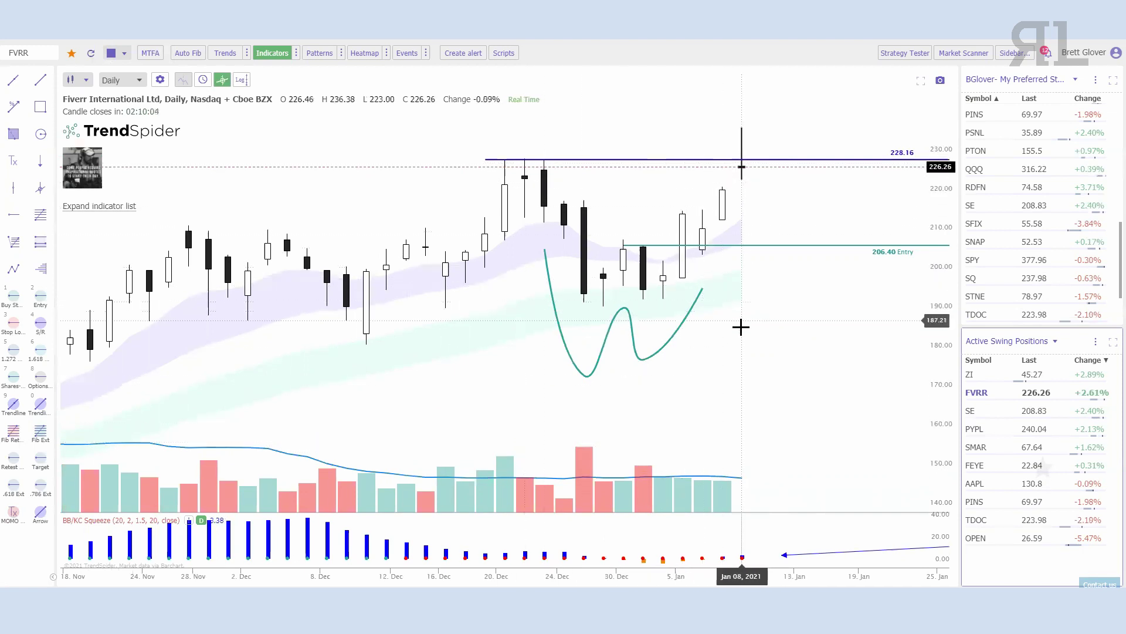
scroll(752, 338, down, 1)
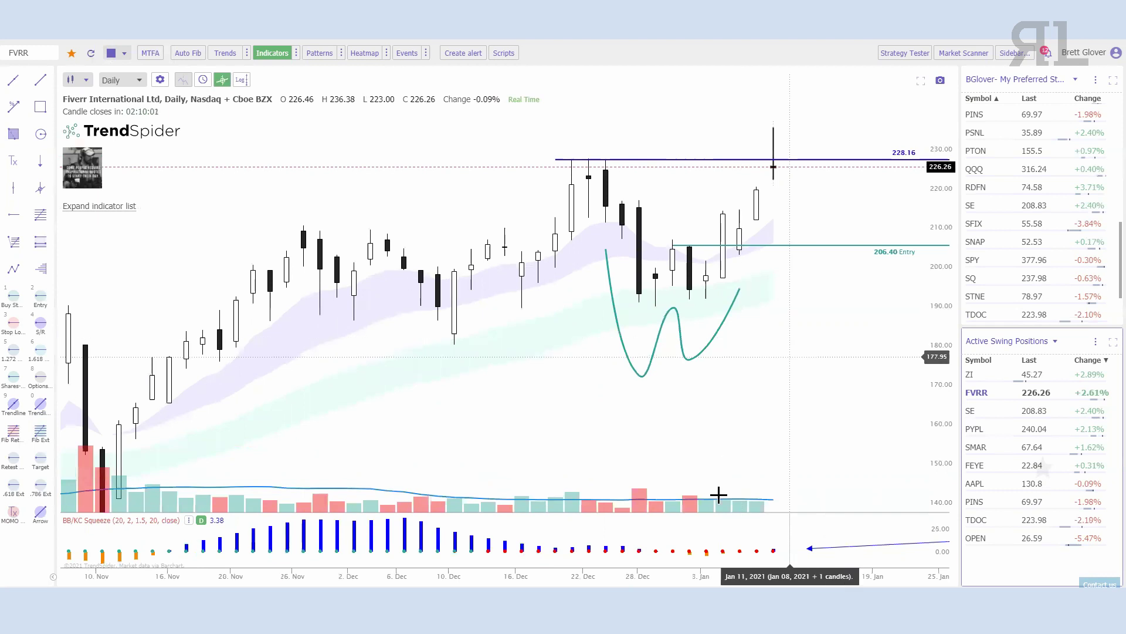
scroll(795, 385, down, 1)
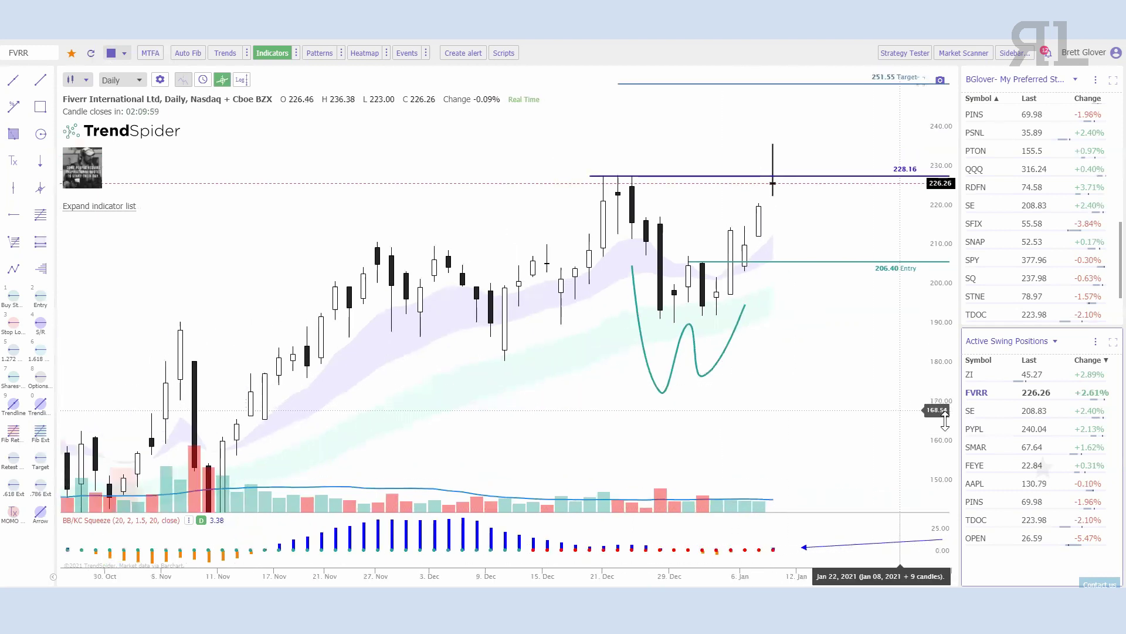
scroll(877, 384, up, 2)
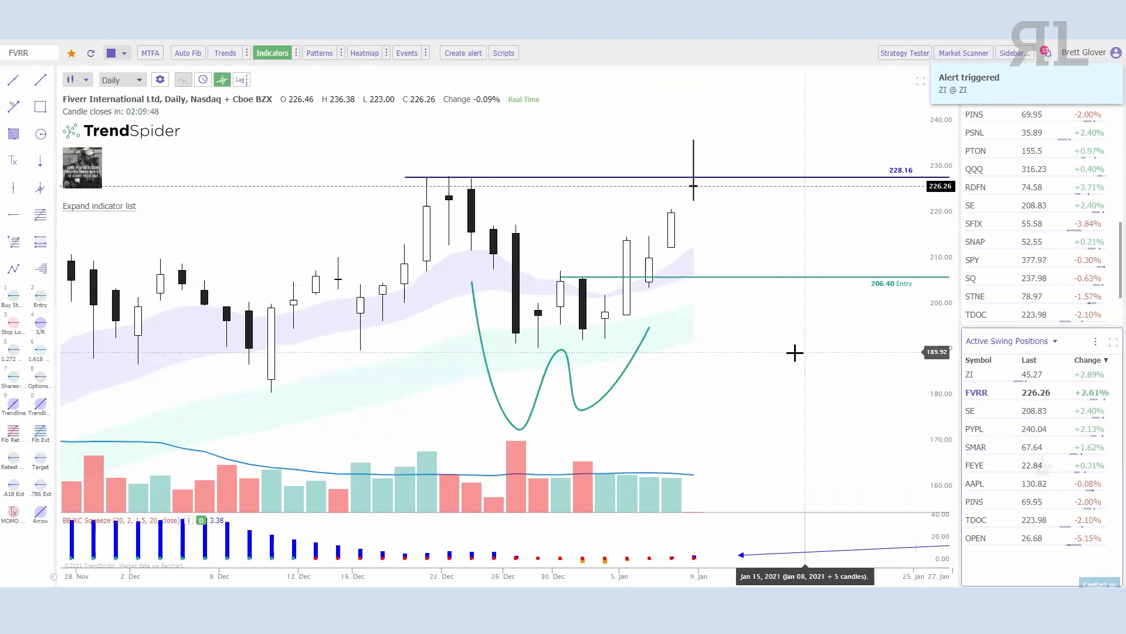
scroll(795, 352, down, 5)
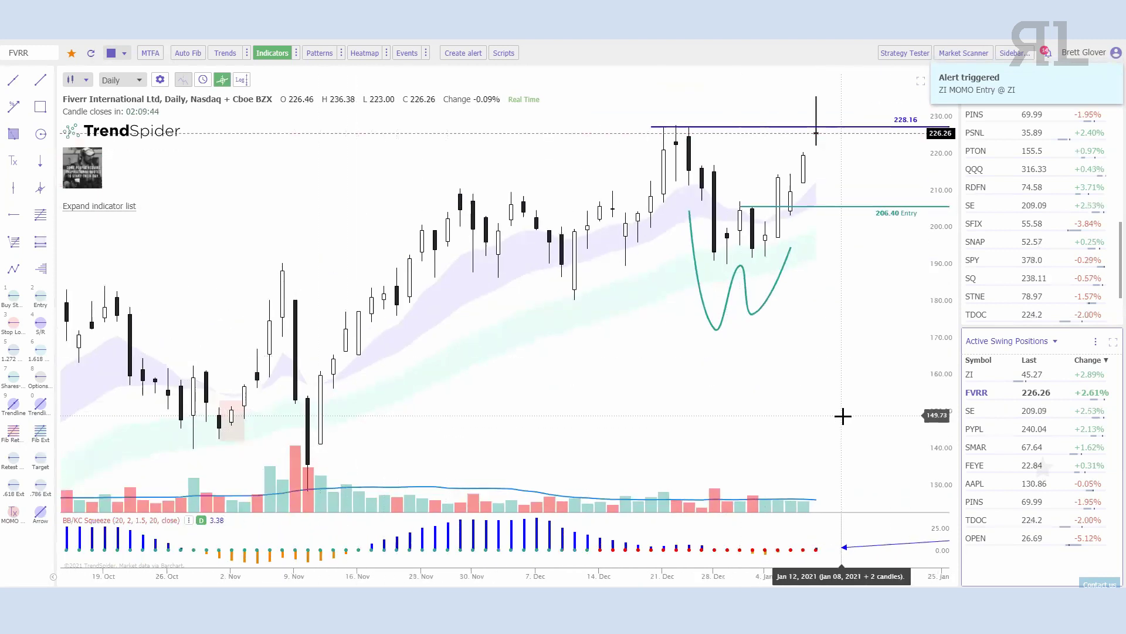
scroll(839, 408, up, 3)
scroll(840, 408, up, 2)
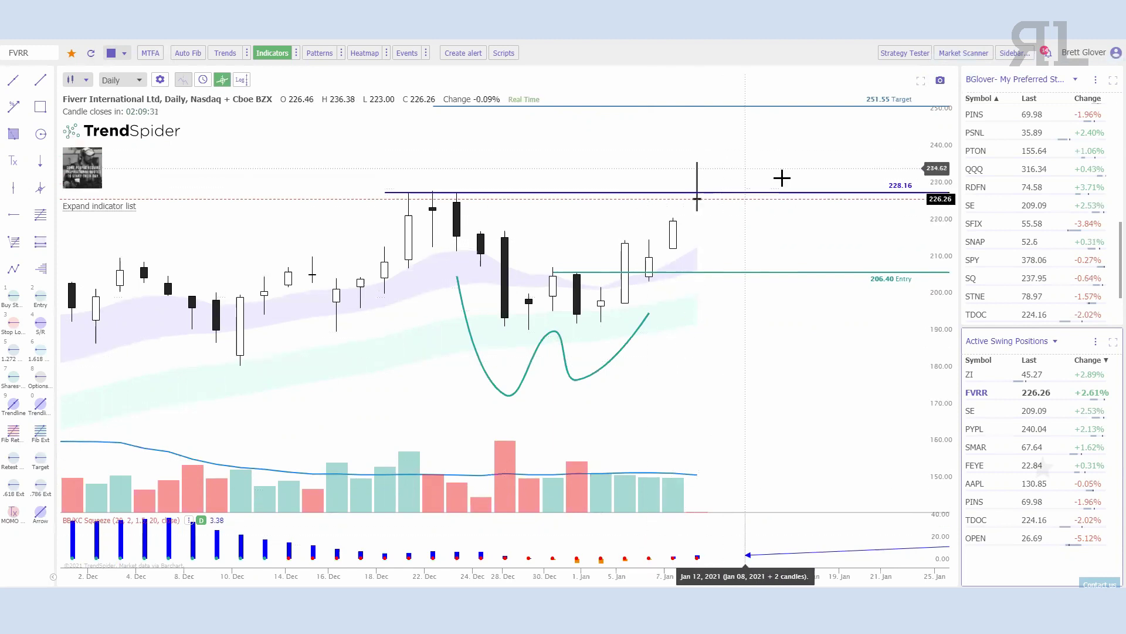
scroll(681, 319, down, 1)
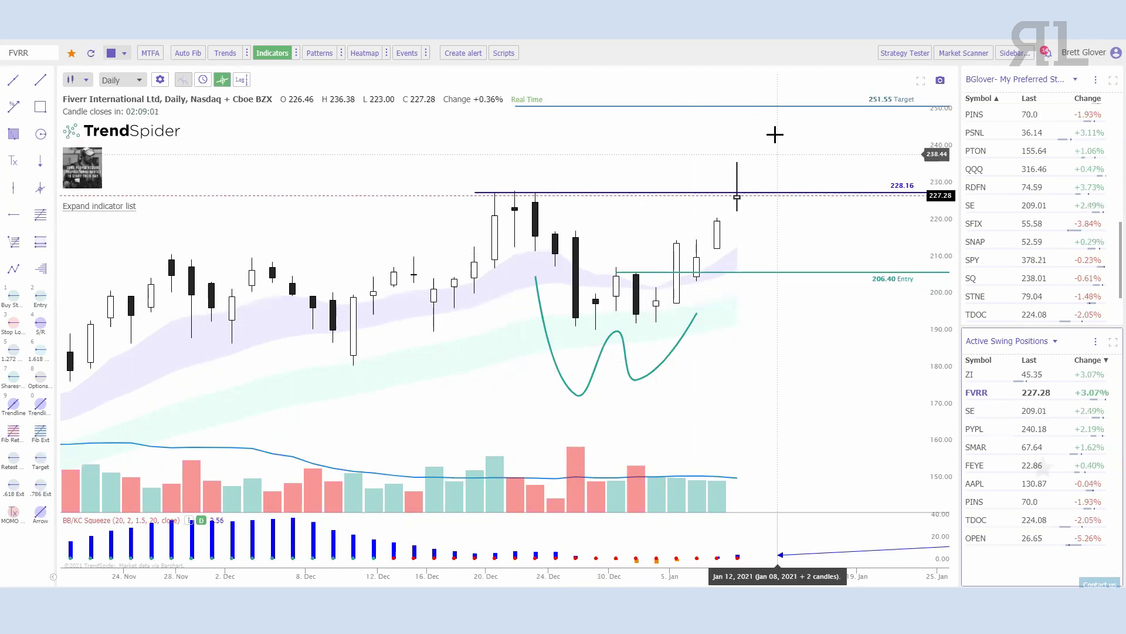
scroll(774, 131, down, 2)
scroll(874, 393, up, 2)
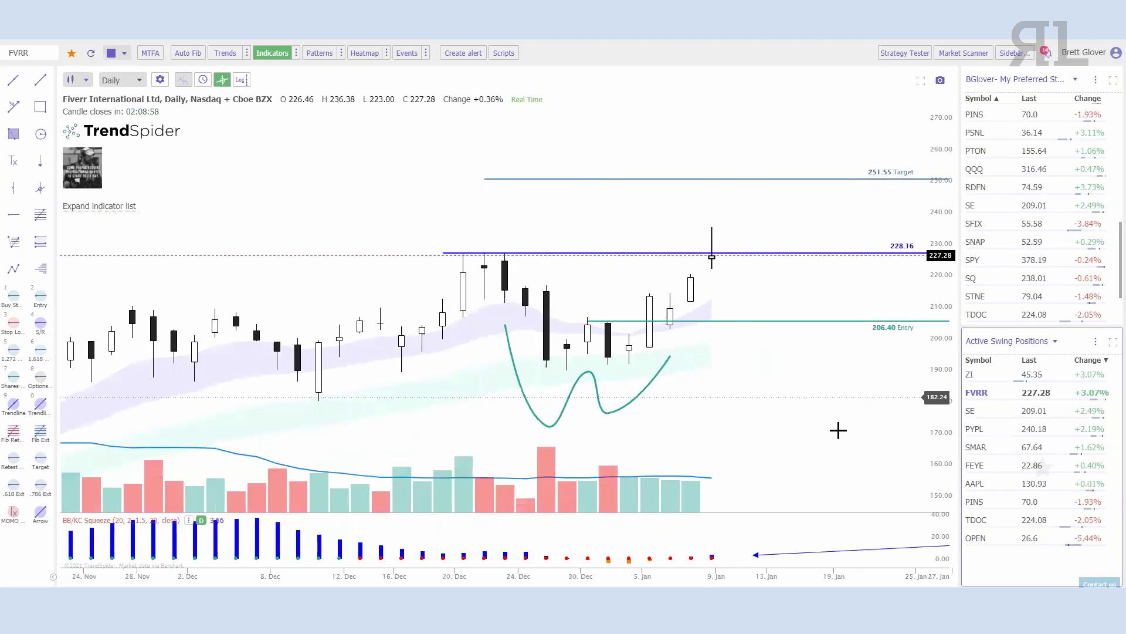
Anchor a Fib extension at FVRR's Dec 22 high, delete it, and load SPY
click(40, 431)
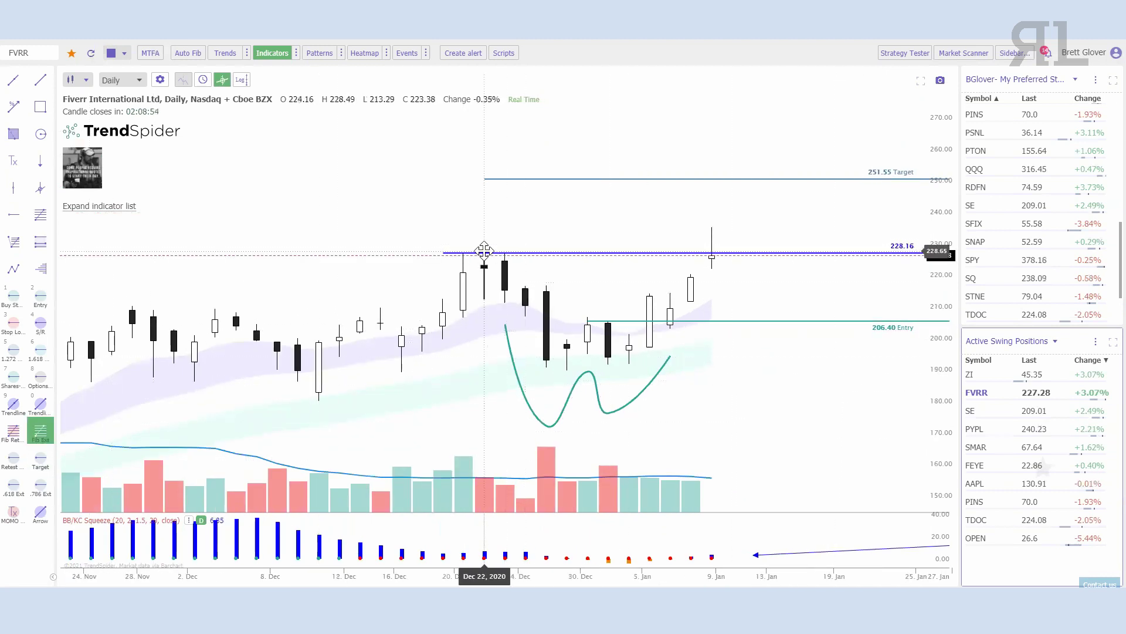
click(484, 251)
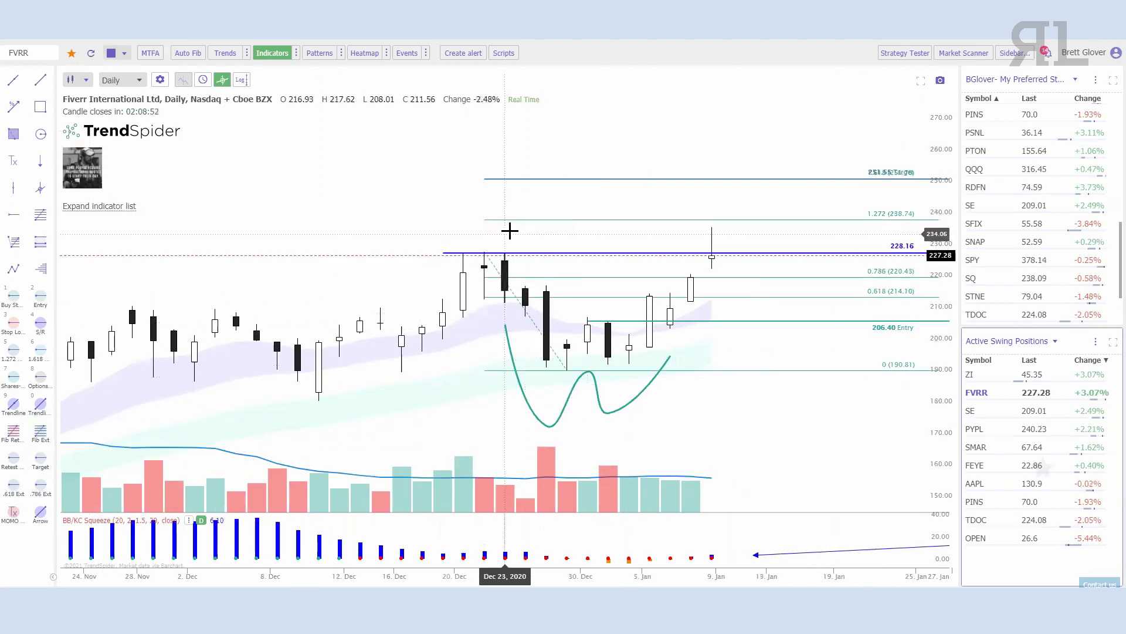
right_click(605, 222)
click(651, 287)
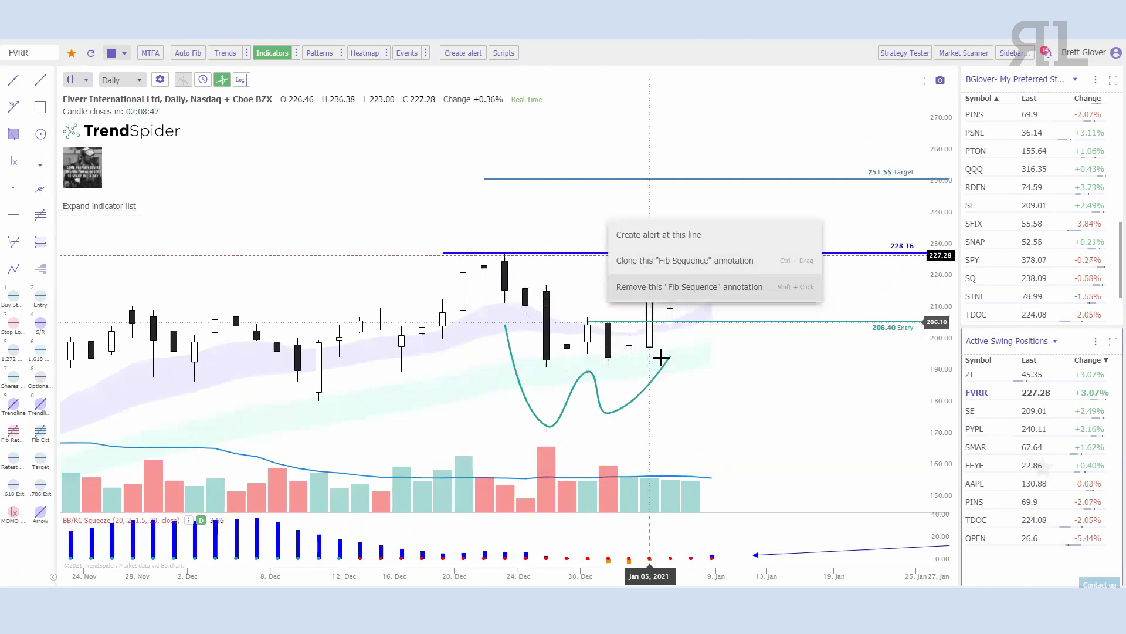
scroll(844, 414, down, 2)
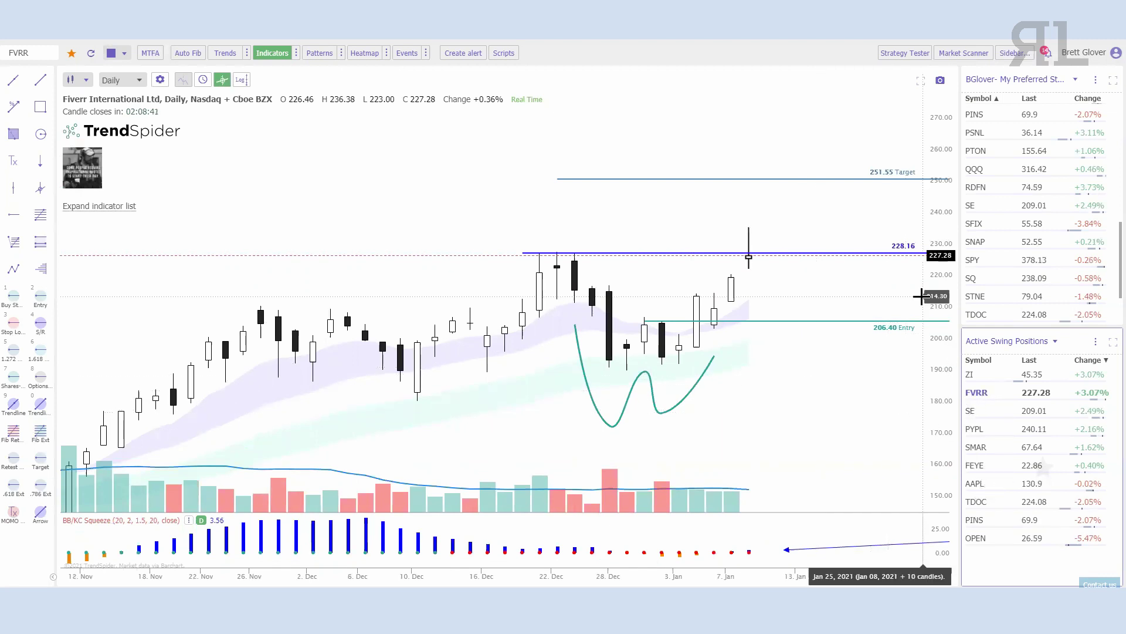
click(1002, 267)
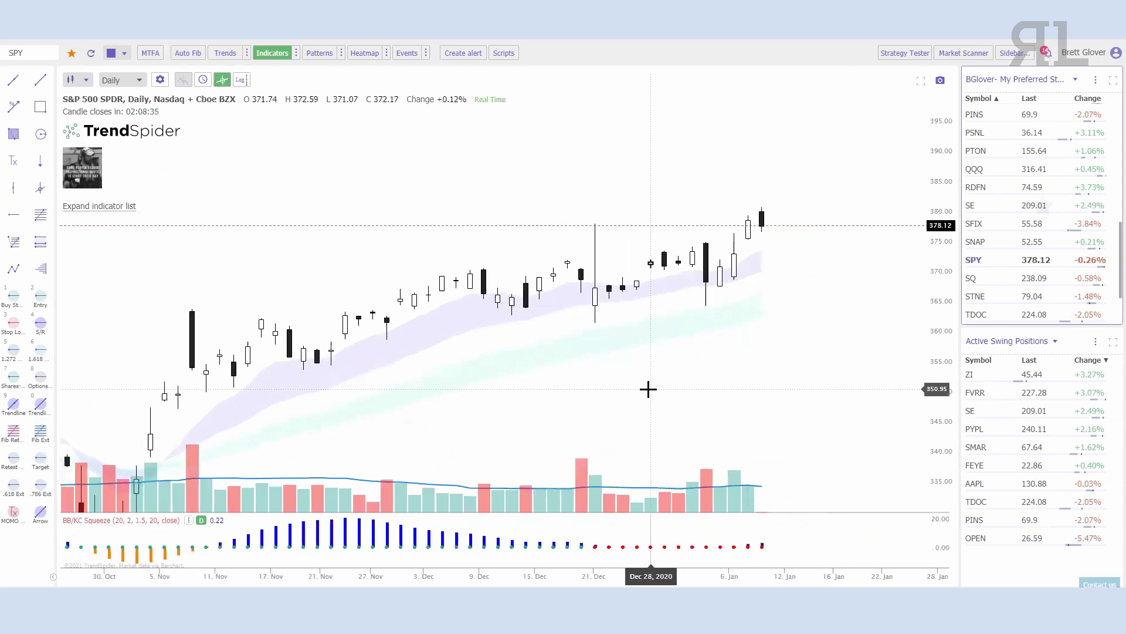
Bring the band overlays back on SPY and shift the chart toward later dates
click(99, 206)
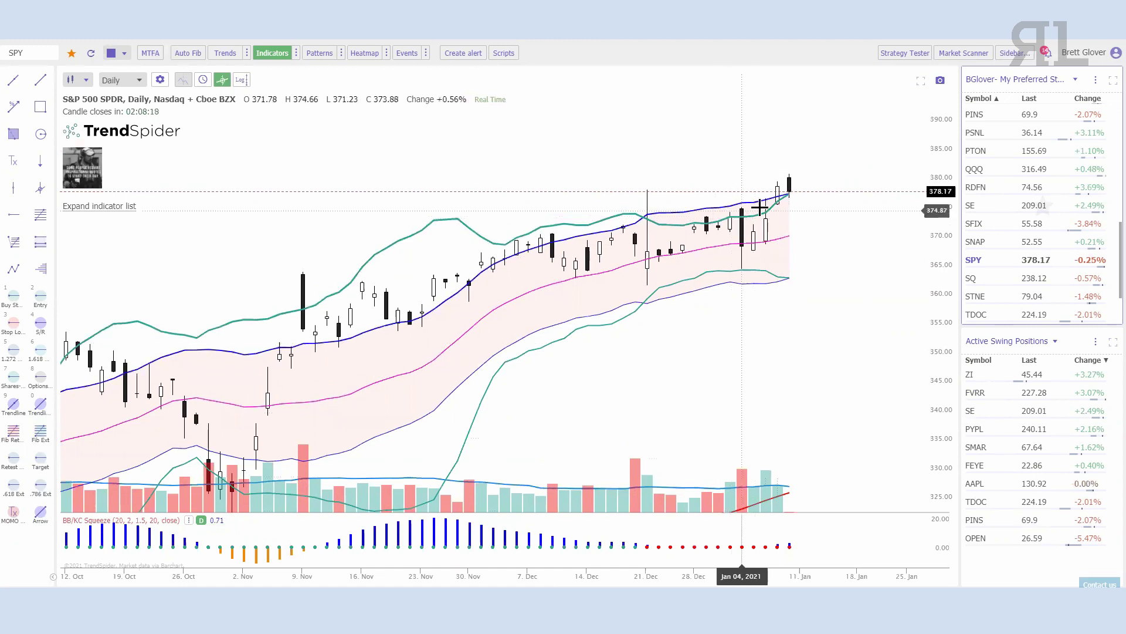
scroll(890, 381, up, 5)
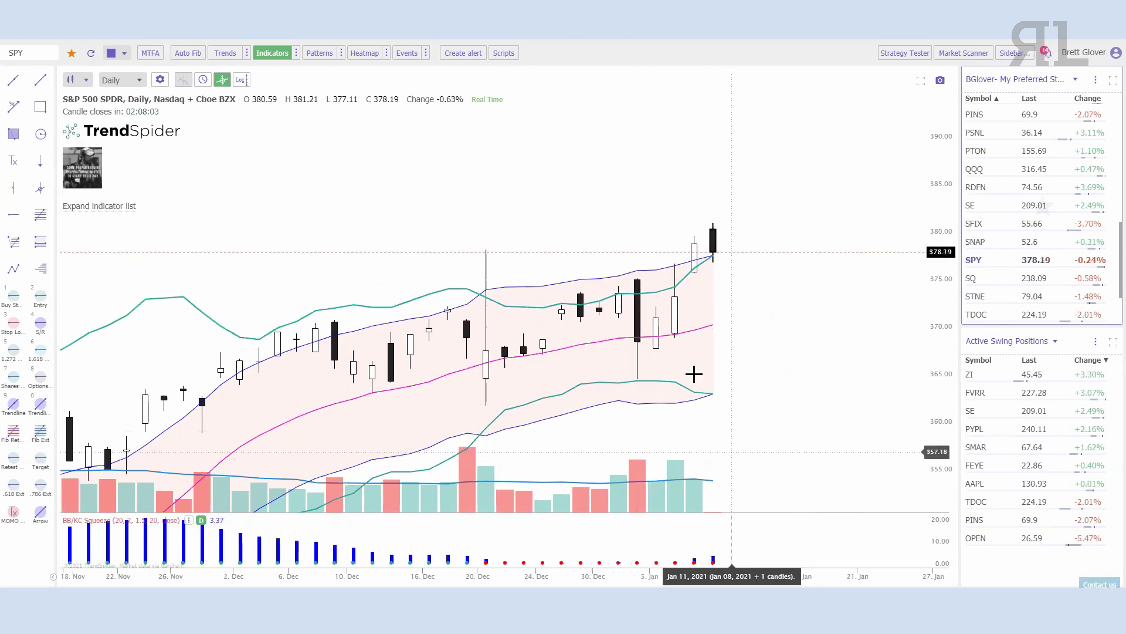
scroll(749, 314, down, 4)
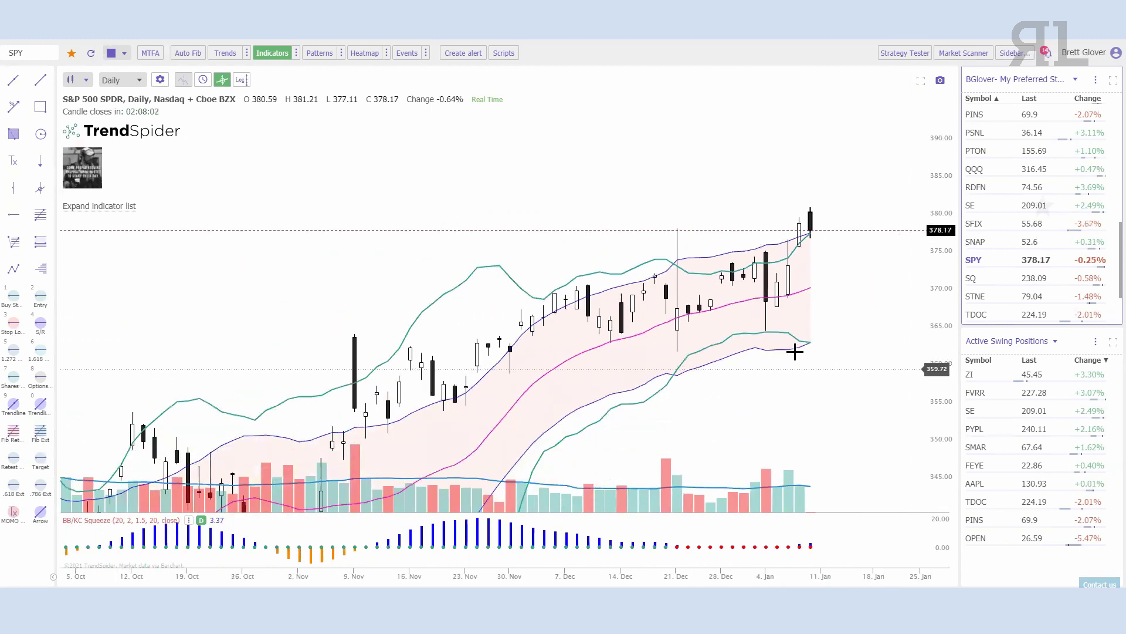
scroll(780, 354, down, 2)
drag(777, 347, 811, 410)
scroll(803, 449, up, 3)
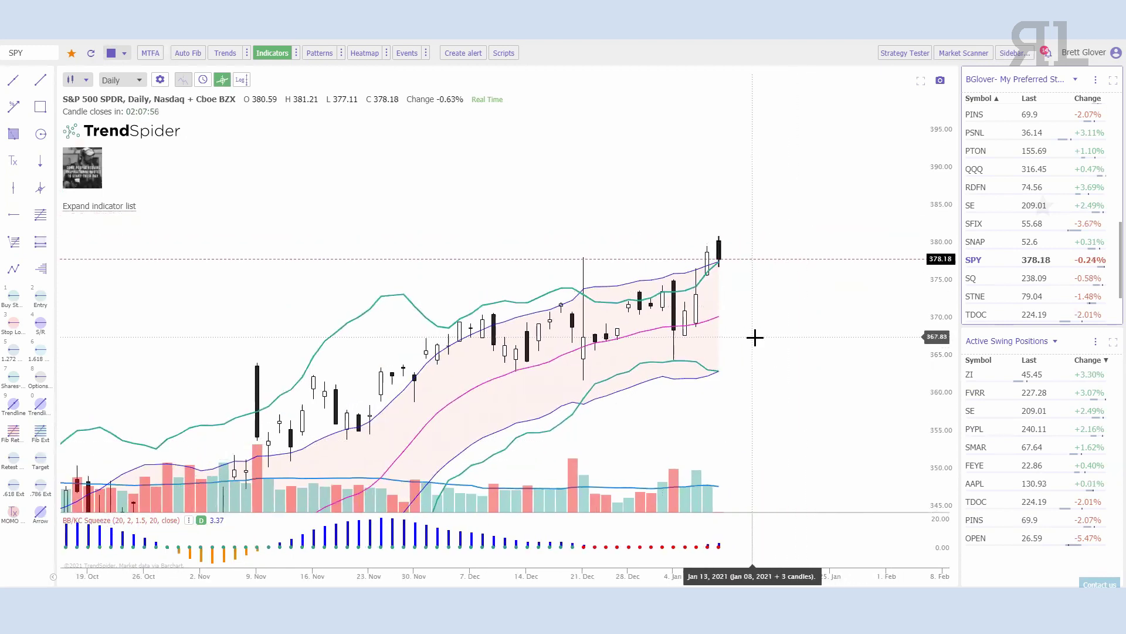
scroll(755, 346, down, 3)
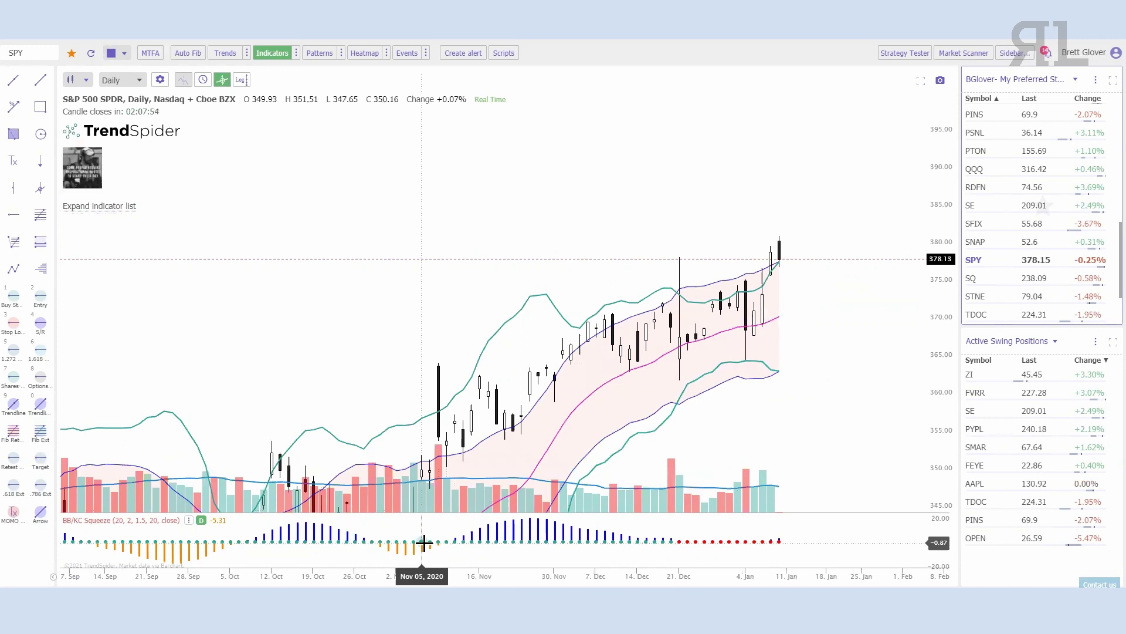
Show late-August history, stretch the price scale taller, and enter TSLA as the next symbol
drag(422, 329, 554, 516)
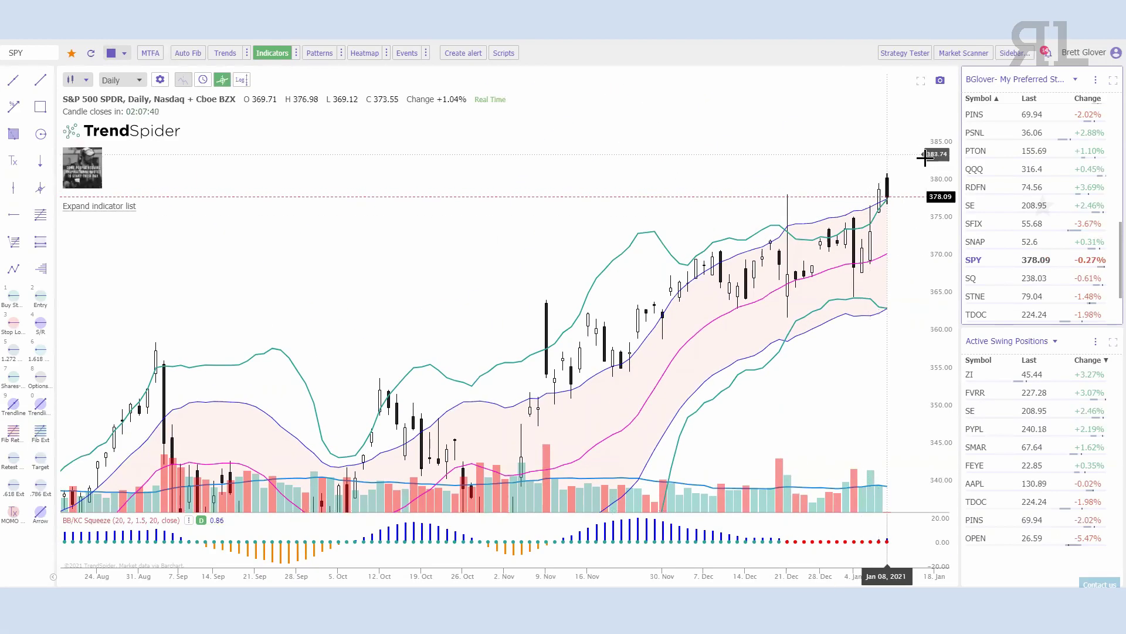
scroll(867, 405, up, 3)
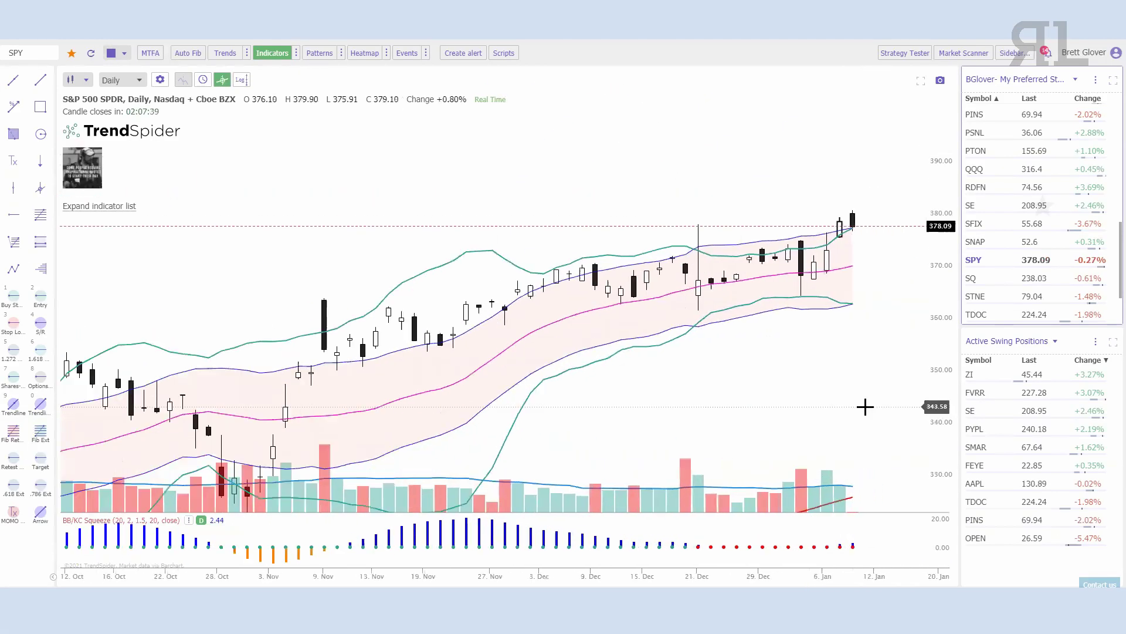
drag(926, 355, 1010, 317)
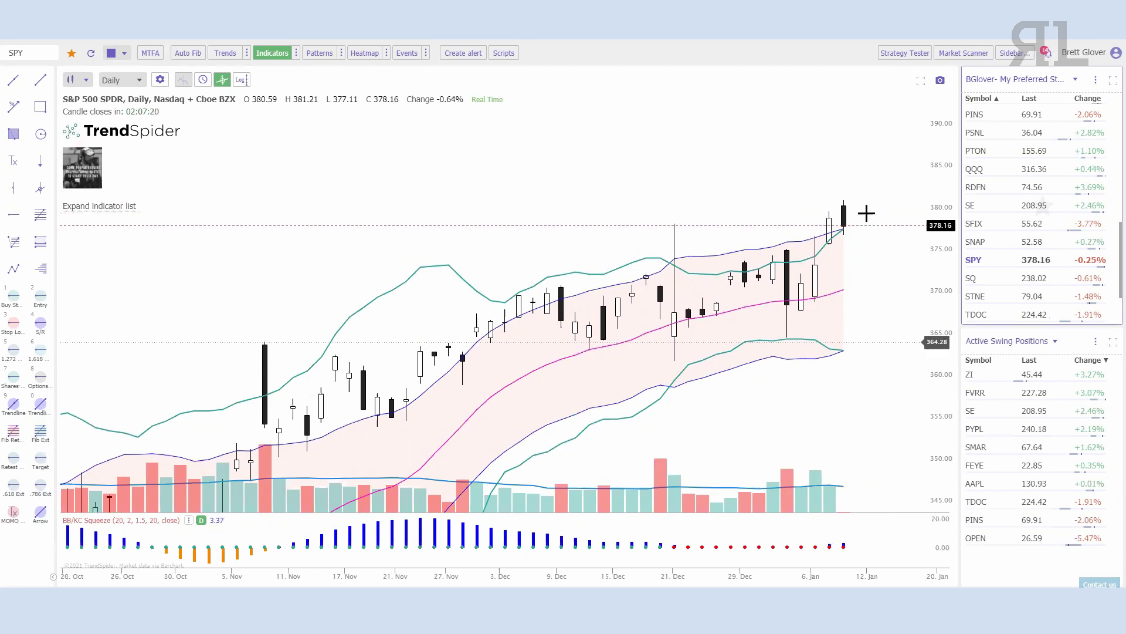
text(TSLA)
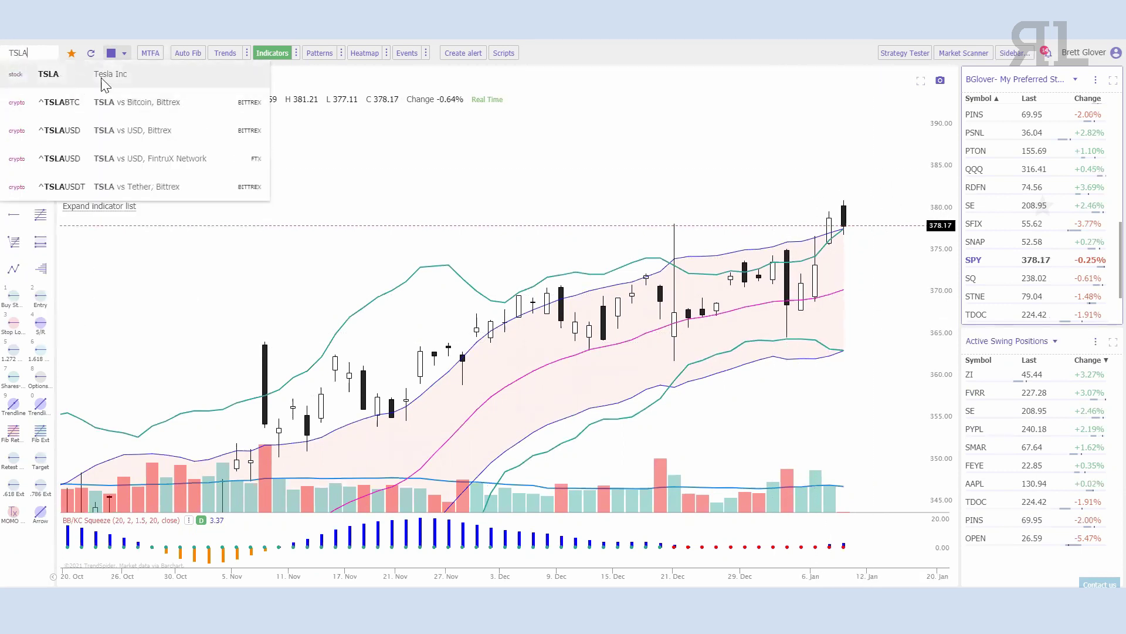
Load the Tesla daily chart and inspect its entry marker's options
click(80, 81)
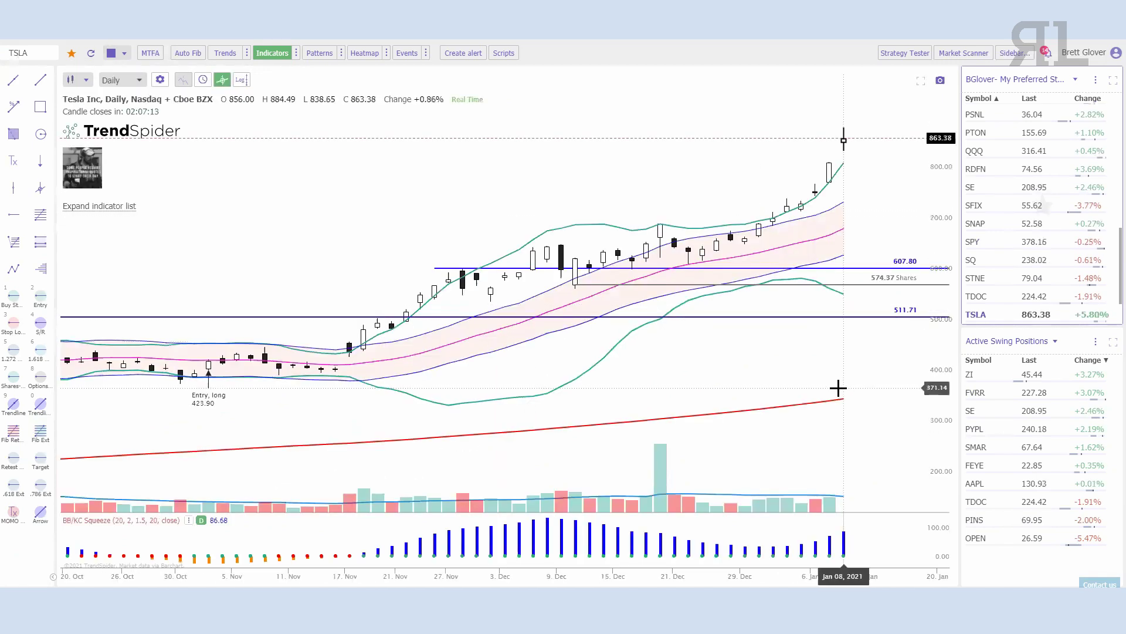
scroll(835, 396, down, 5)
scroll(845, 426, down, 3)
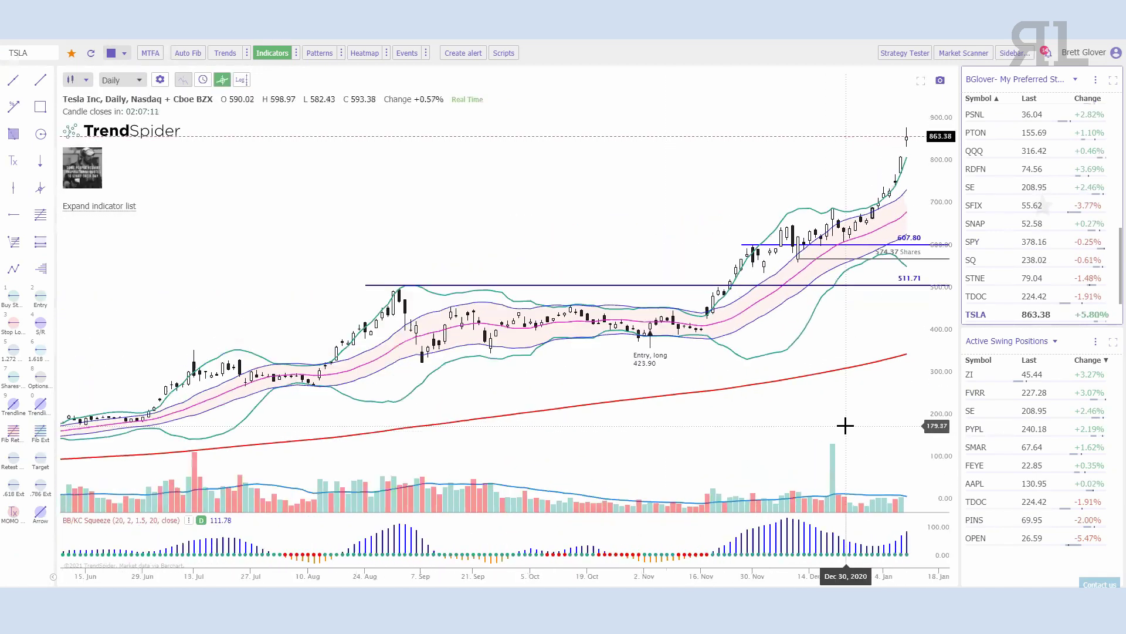
scroll(852, 397, up, 5)
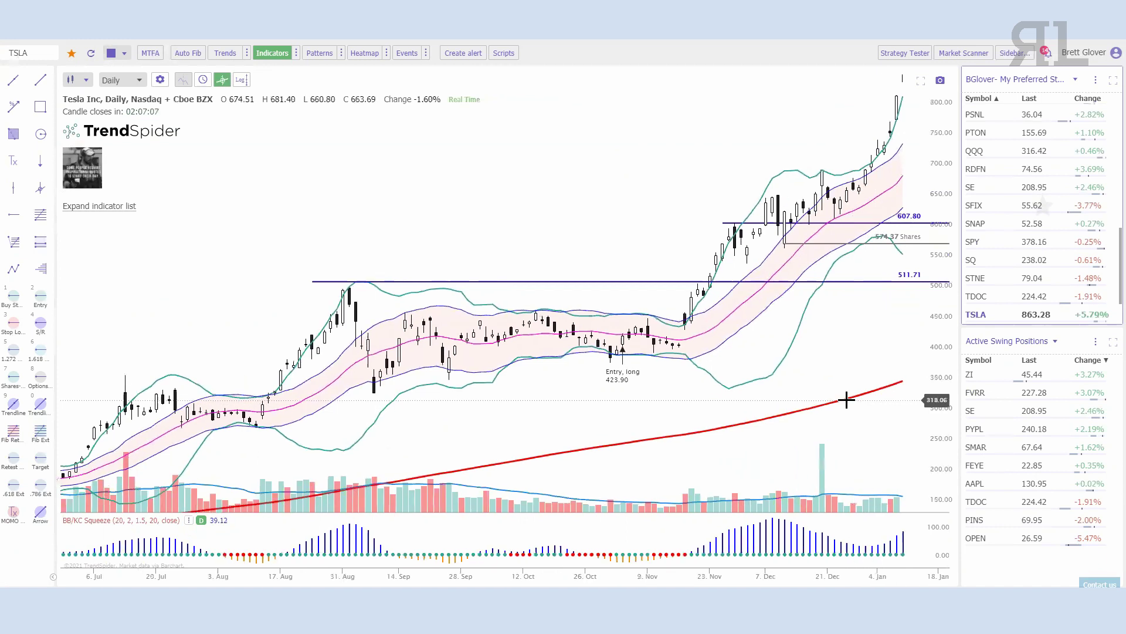
scroll(686, 392, up, 1)
right_click(596, 354)
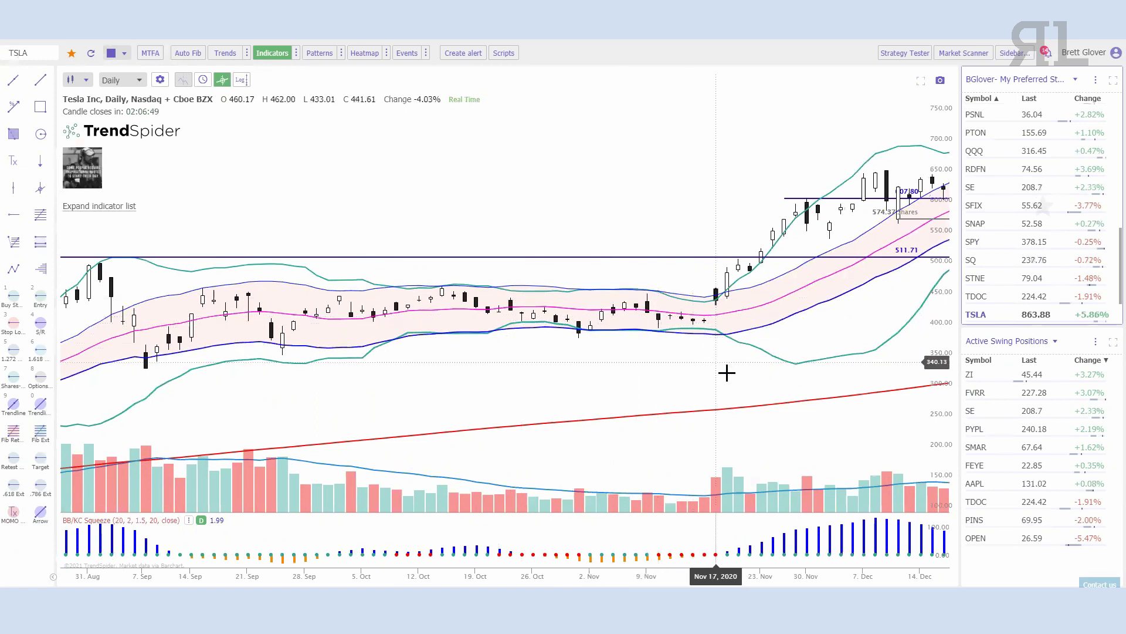
Pan TSLA to the latest candles, leaving room after the last bar
scroll(726, 373, up, 2)
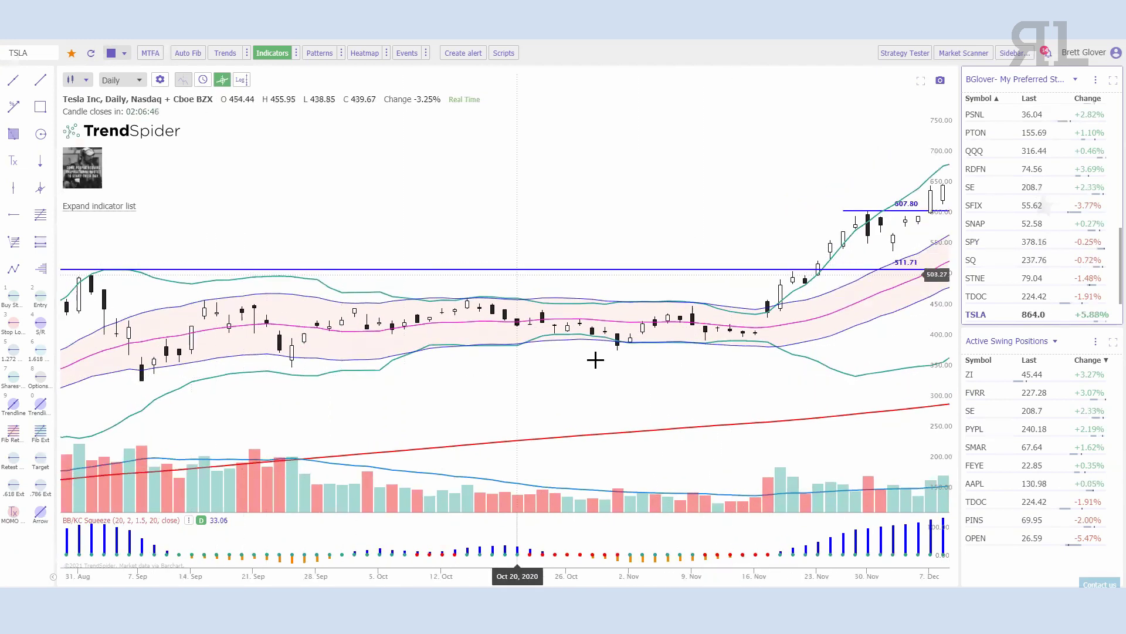
scroll(706, 391, down, 3)
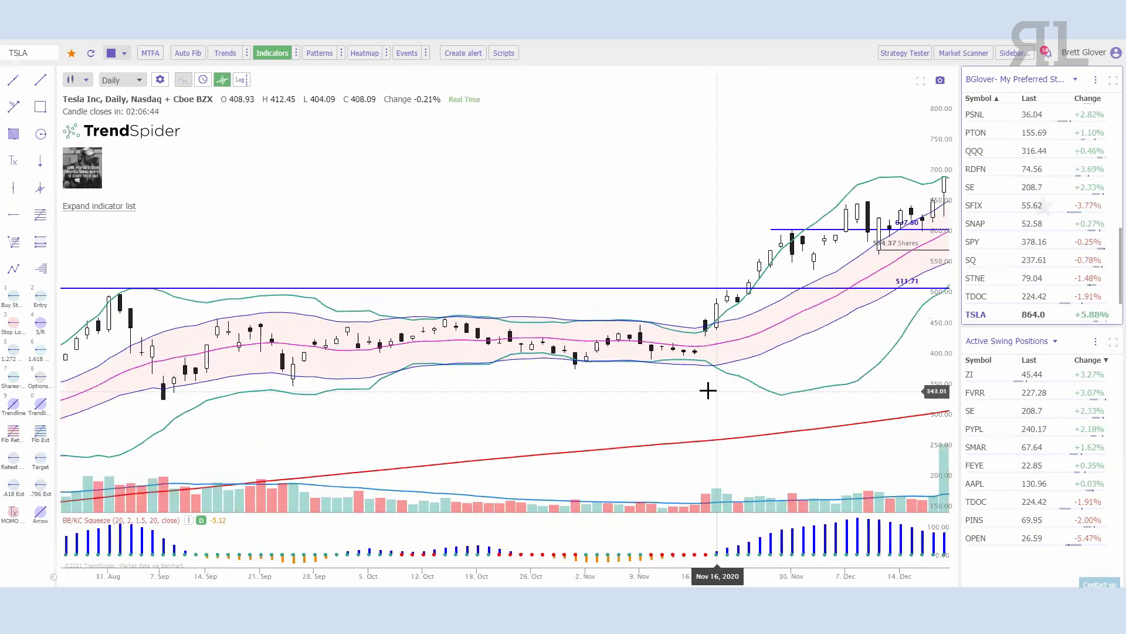
scroll(708, 390, up, 1)
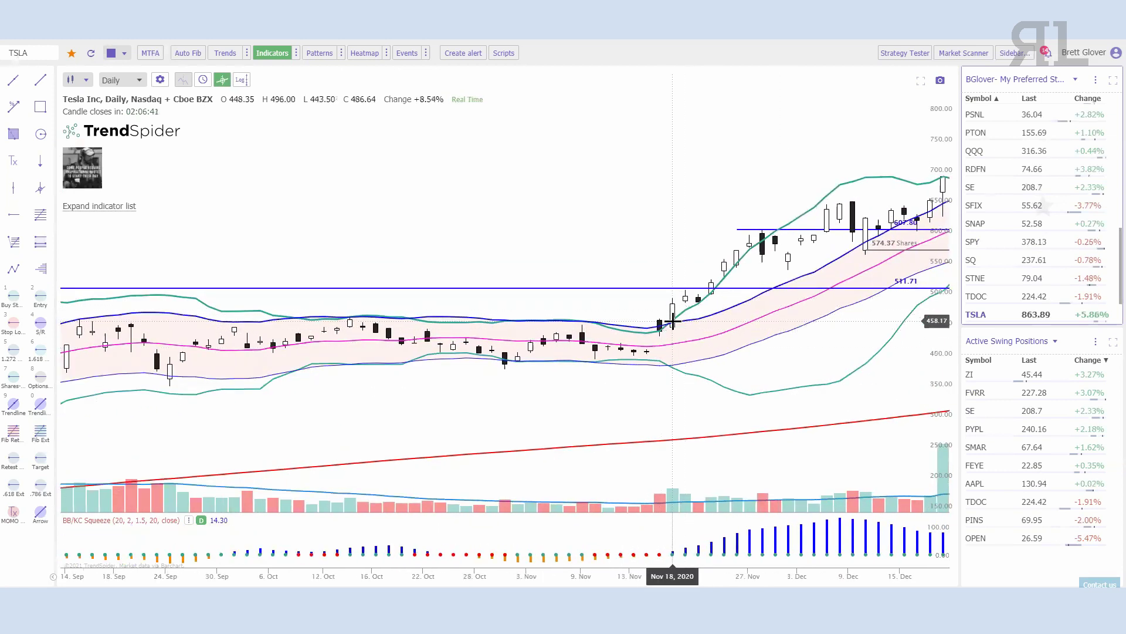
drag(827, 345, 367, 355)
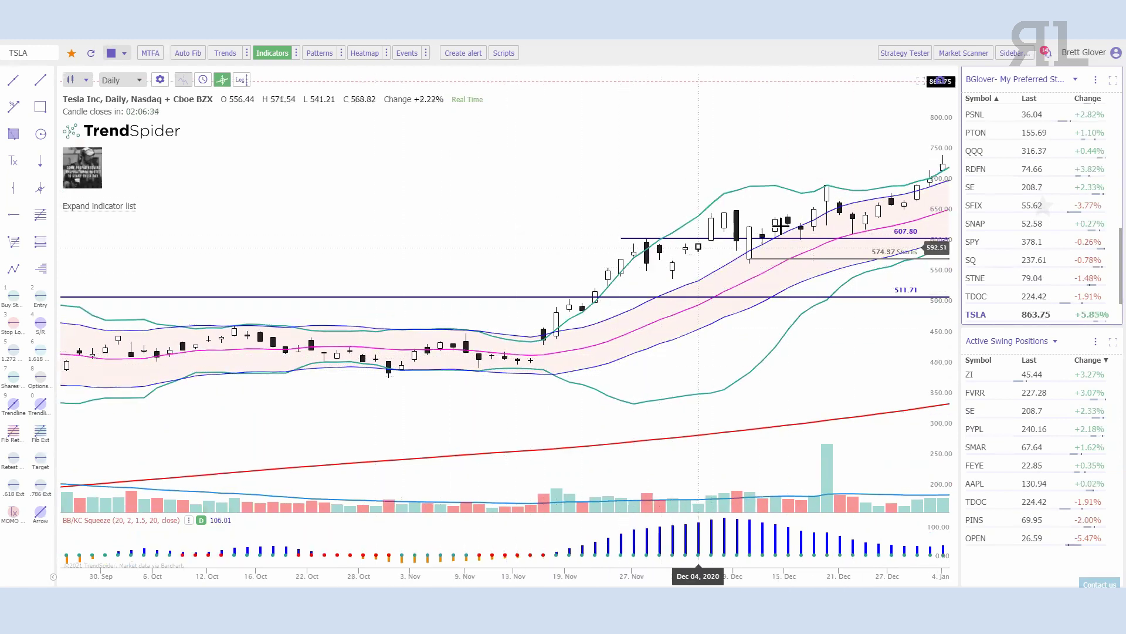
drag(809, 388, 667, 410)
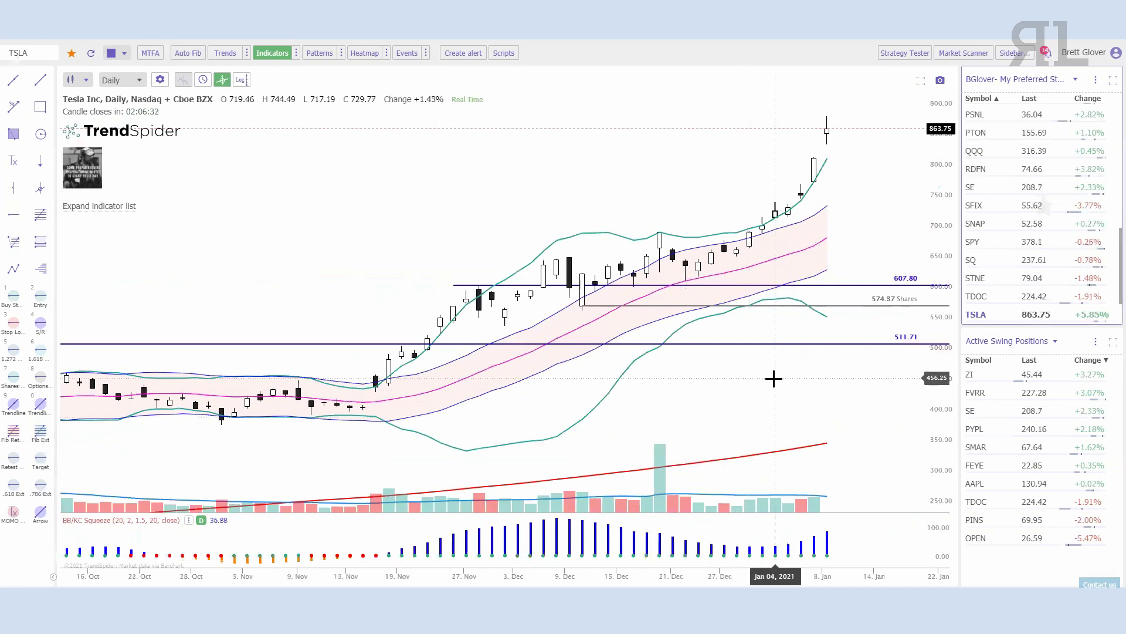
scroll(678, 314, down, 3)
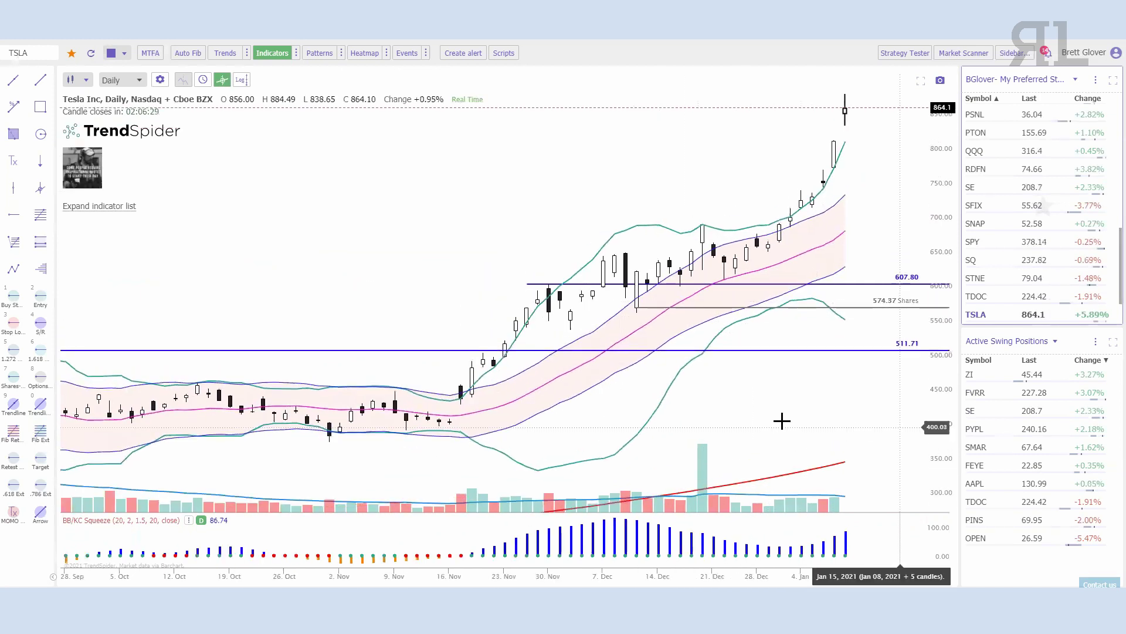
scroll(804, 415, up, 1)
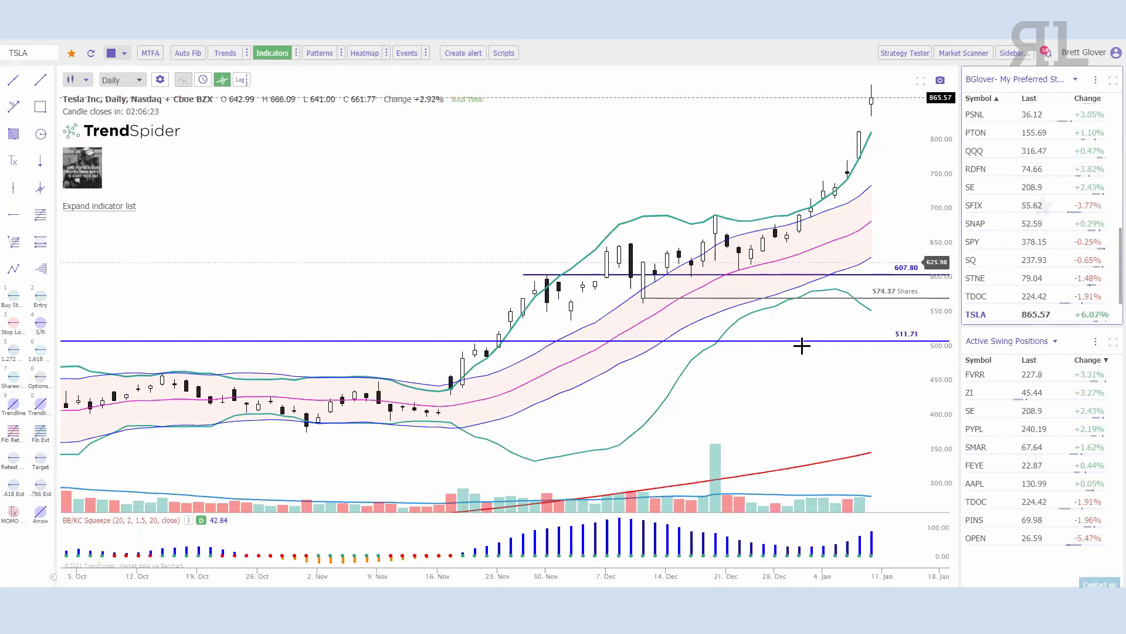
scroll(917, 356, down, 2)
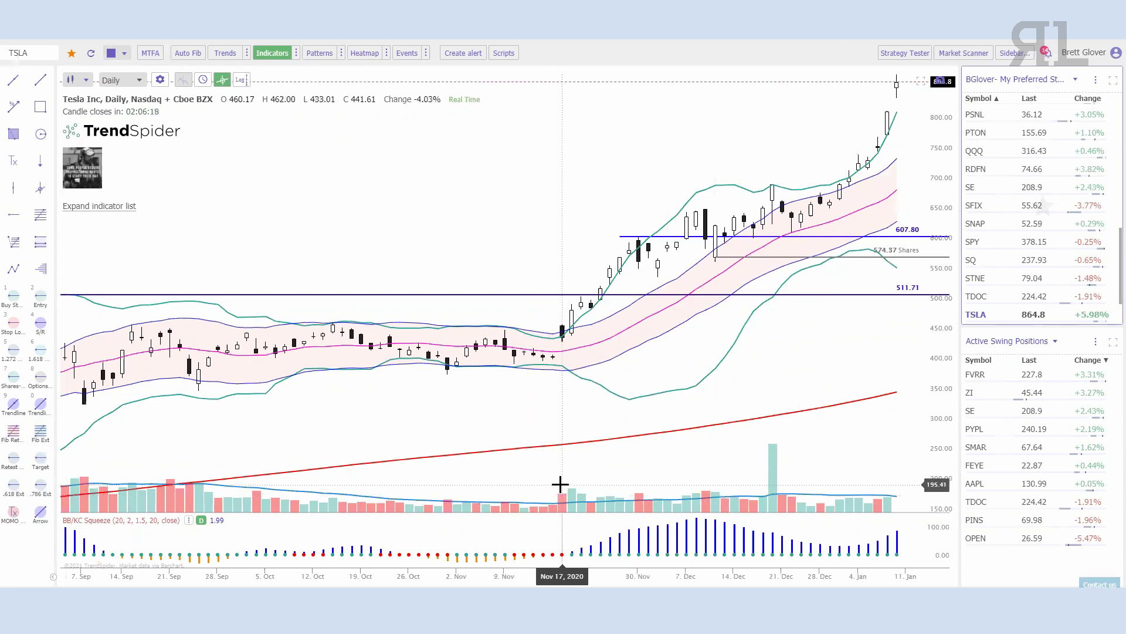
Pan back to TSLA's earlier summer rally, then switch the chart to FVRR
drag(527, 411, 632, 385)
drag(546, 387, 745, 415)
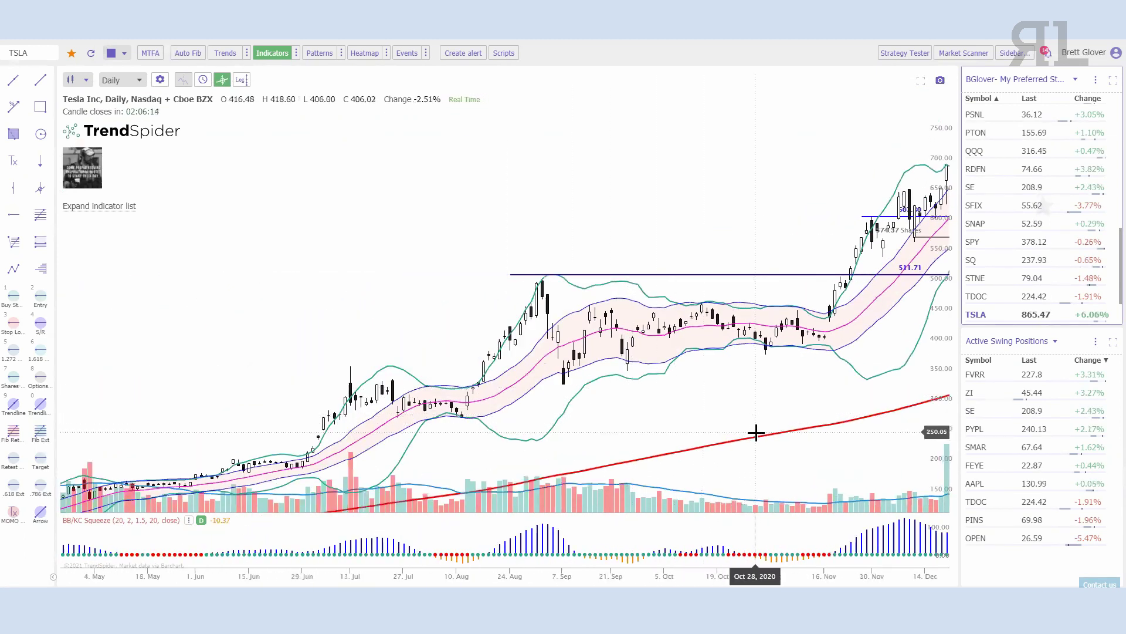
scroll(755, 393, up, 5)
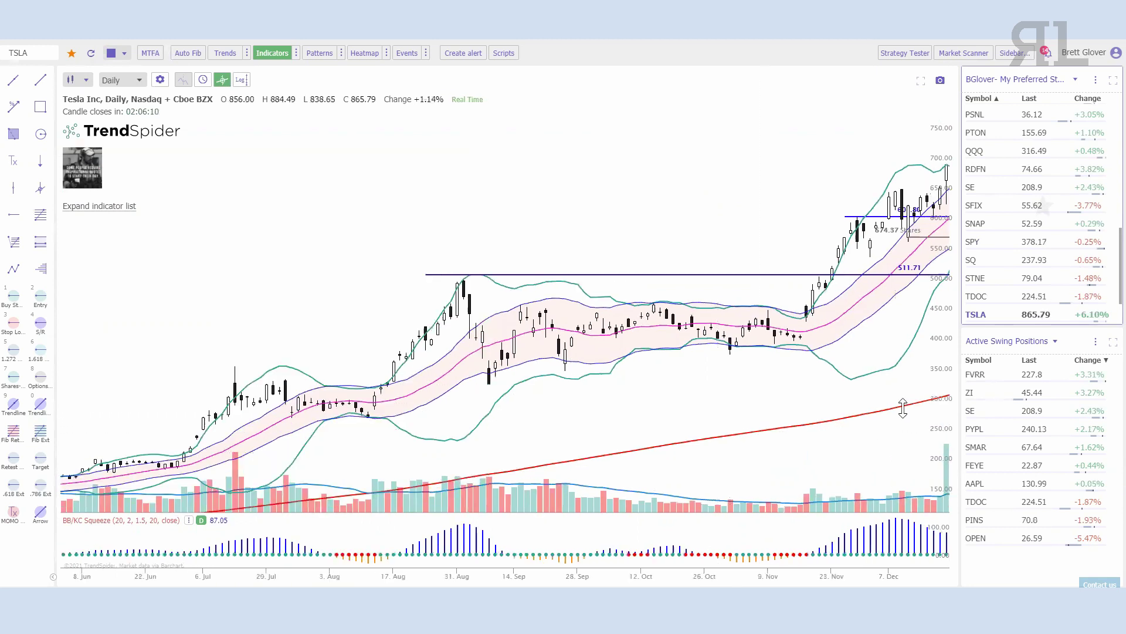
scroll(781, 369, up, 3)
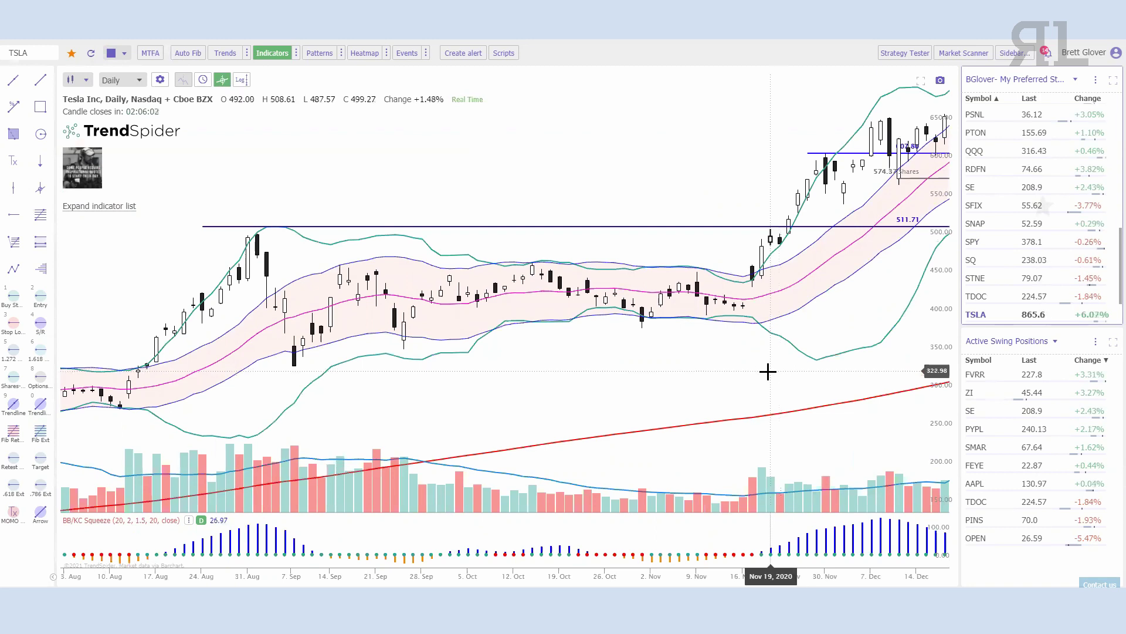
click(986, 374)
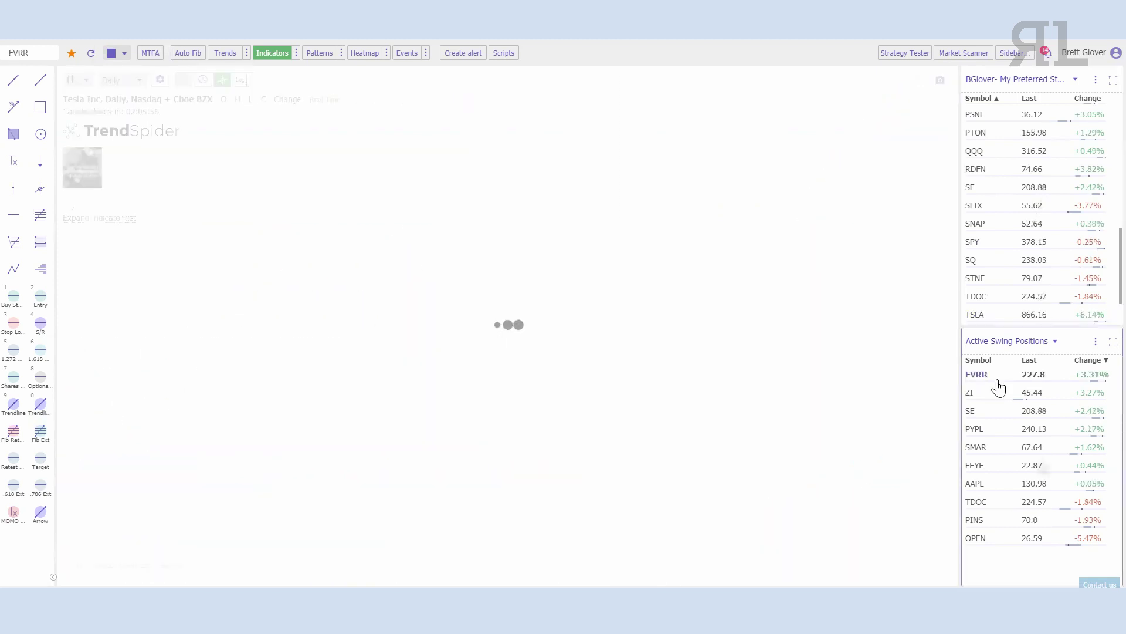
Go through SE to Pinterest (PINS) and zoom into recent months around 73.00 and 62.00
click(1004, 415)
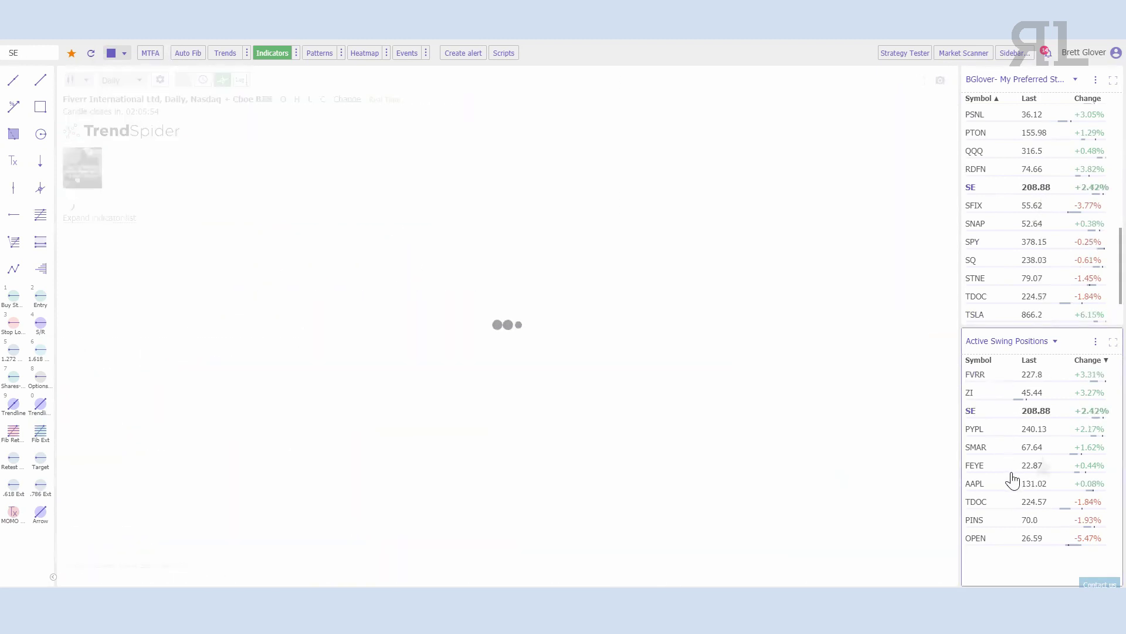
click(1001, 519)
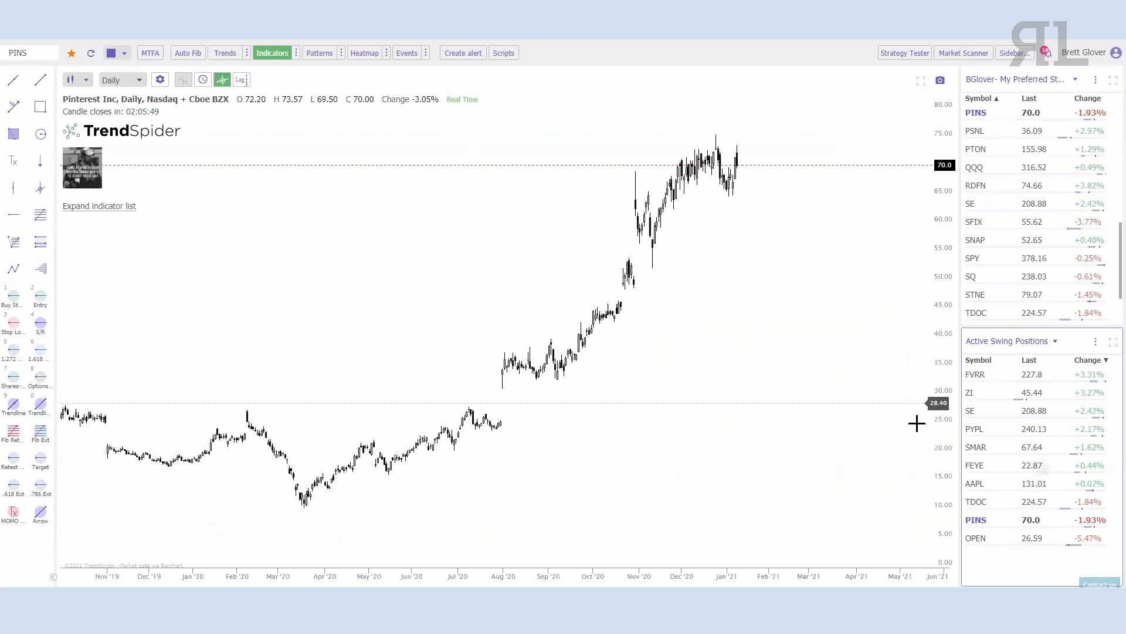
scroll(608, 365, up, 5)
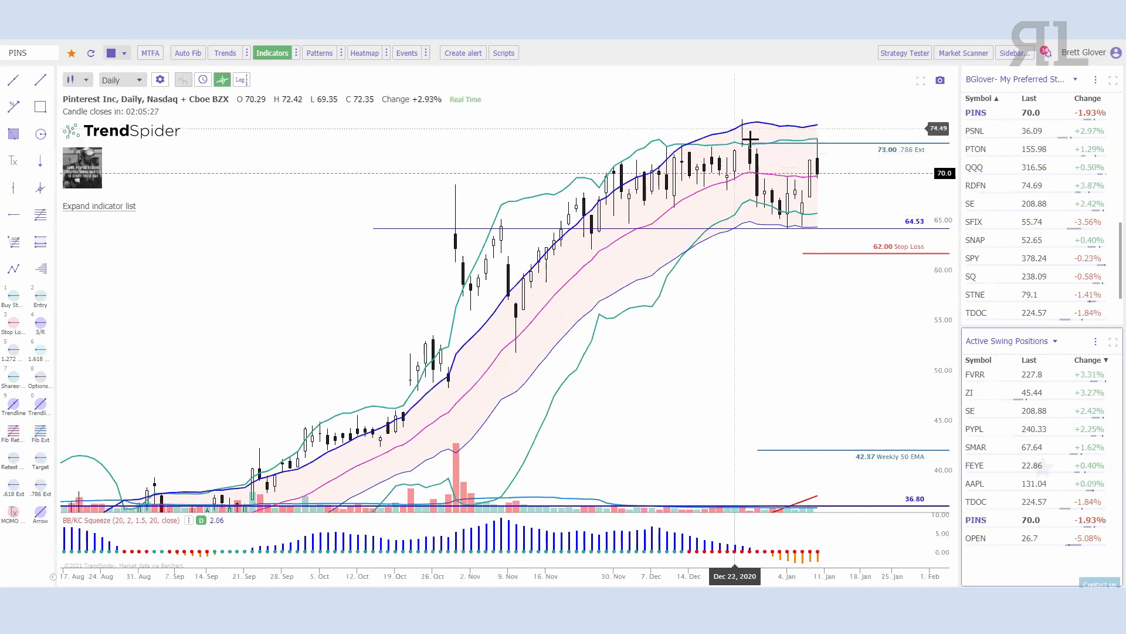
scroll(869, 393, up, 3)
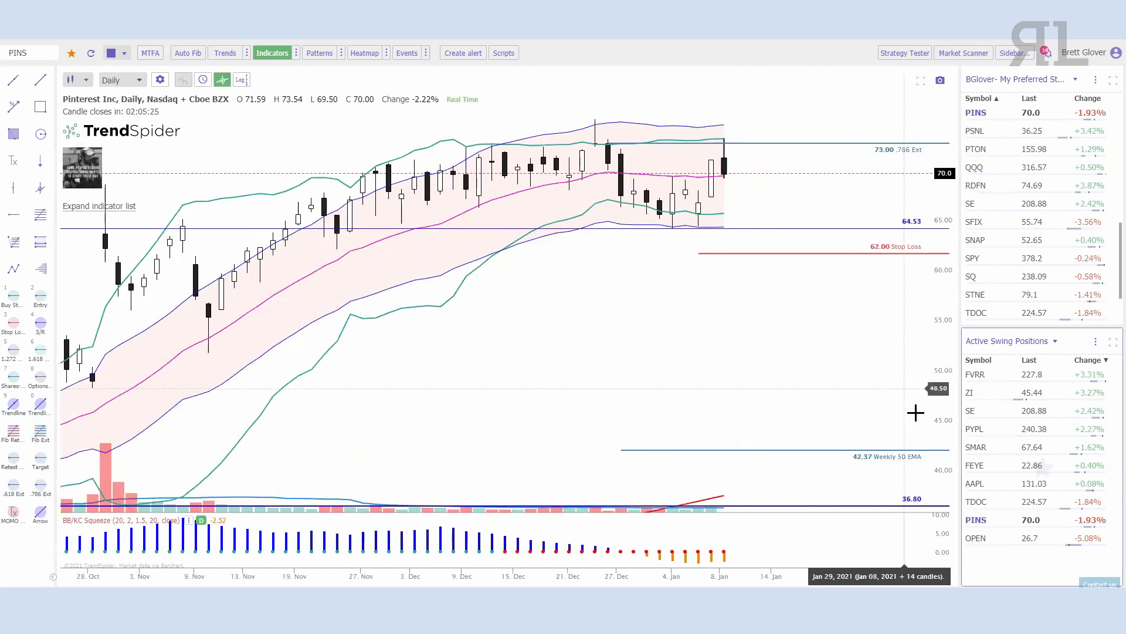
Draw a teal cup-and-handle curve under the latest PINS candles near 64.53
scroll(611, 324, up, 1)
mouse_move(575, 252)
mouse_down()
mouse_move(611, 324)
mouse_move(742, 312)
mouse_move(706, 261)
mouse_move(711, 242)
mouse_up()
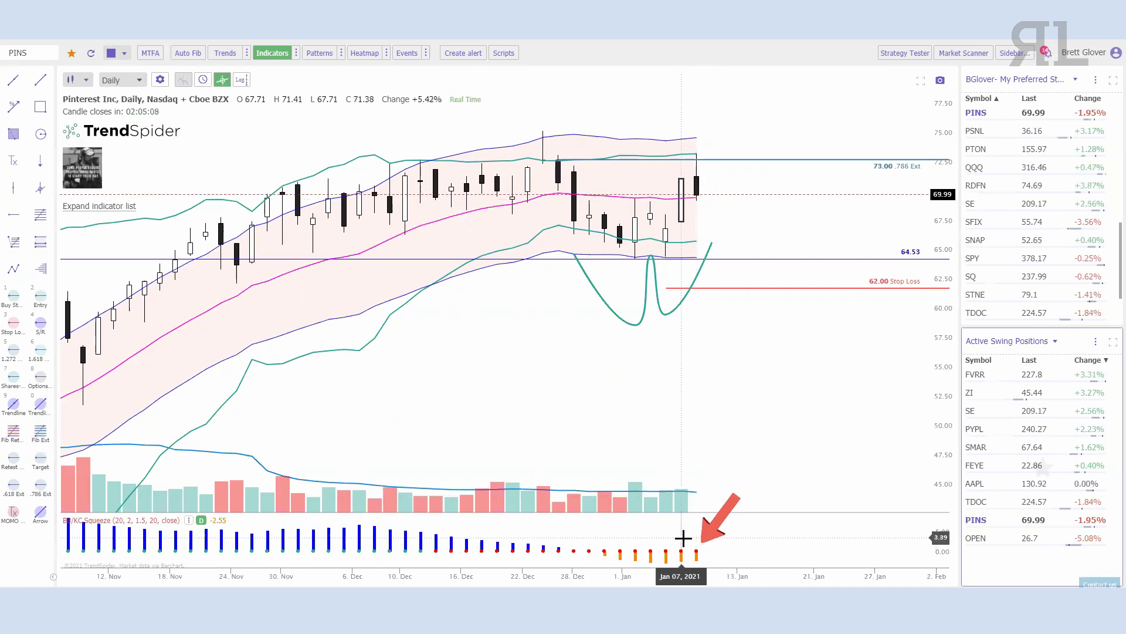
scroll(782, 407, down, 2)
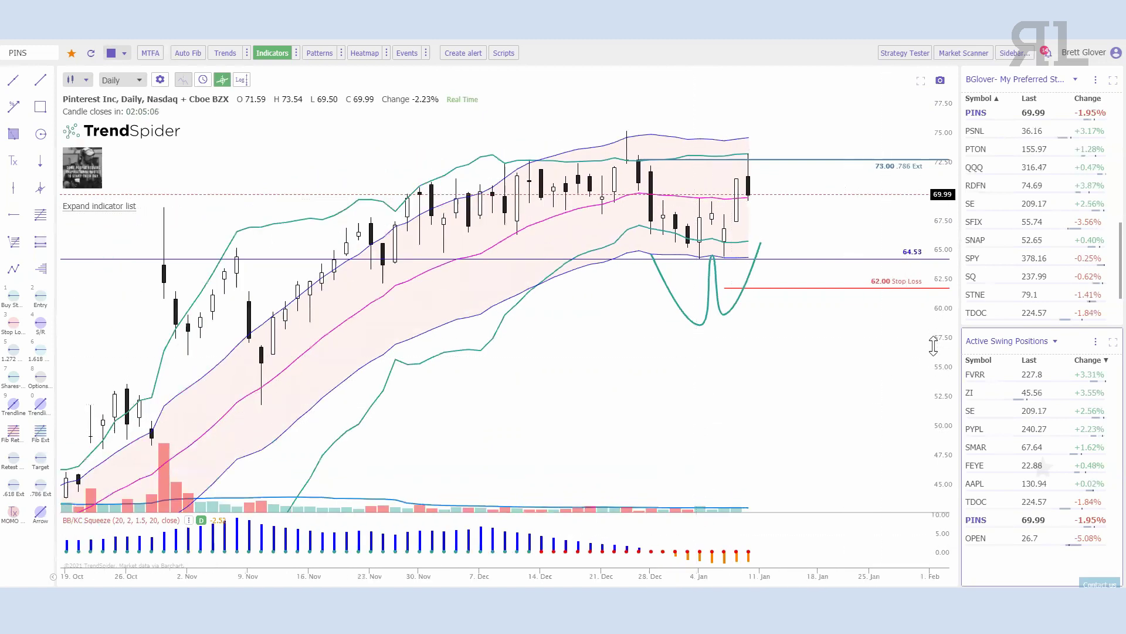
scroll(855, 478, up, 2)
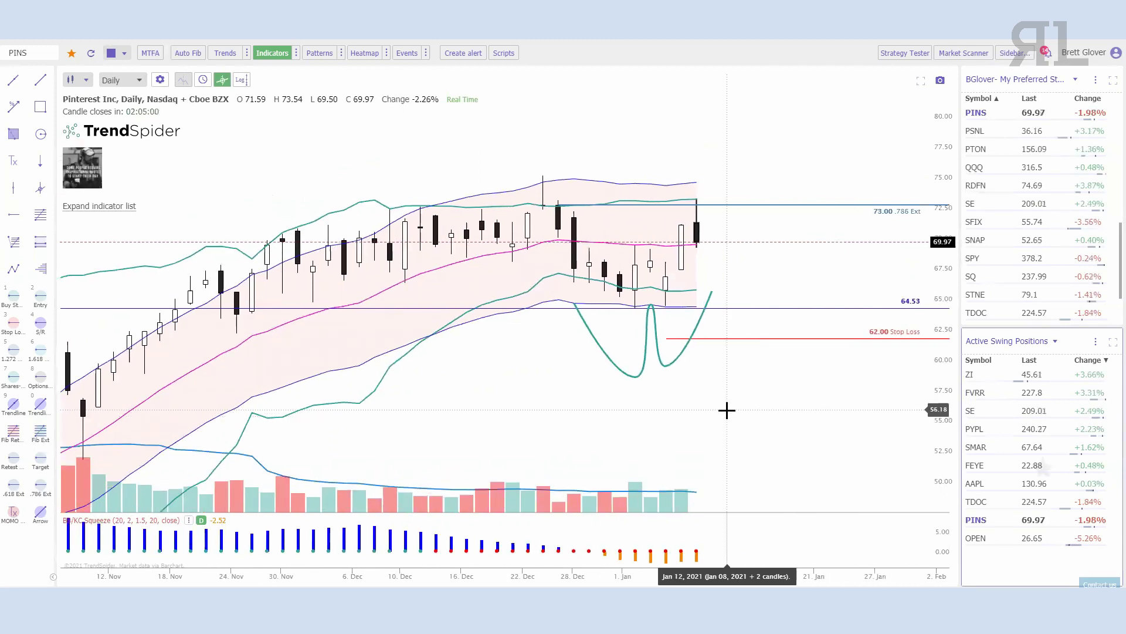
scroll(495, 322, down, 2)
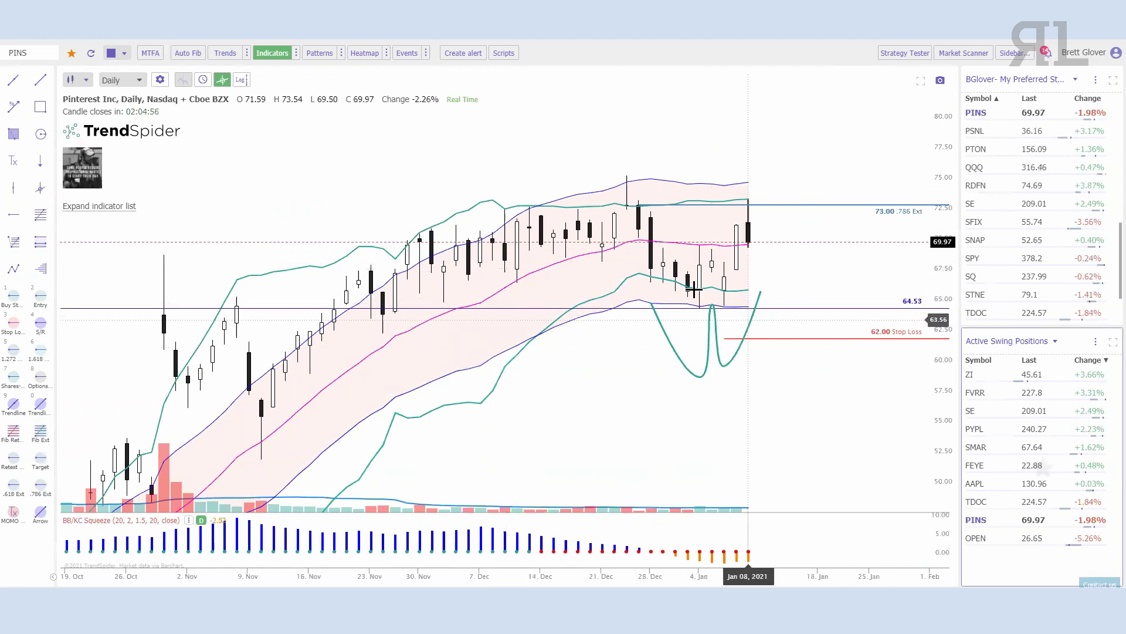
scroll(245, 319, down, 1)
Reframe the PINS chart to show more history, then bring up the teal poly line's context menu
mouse_move(244, 319)
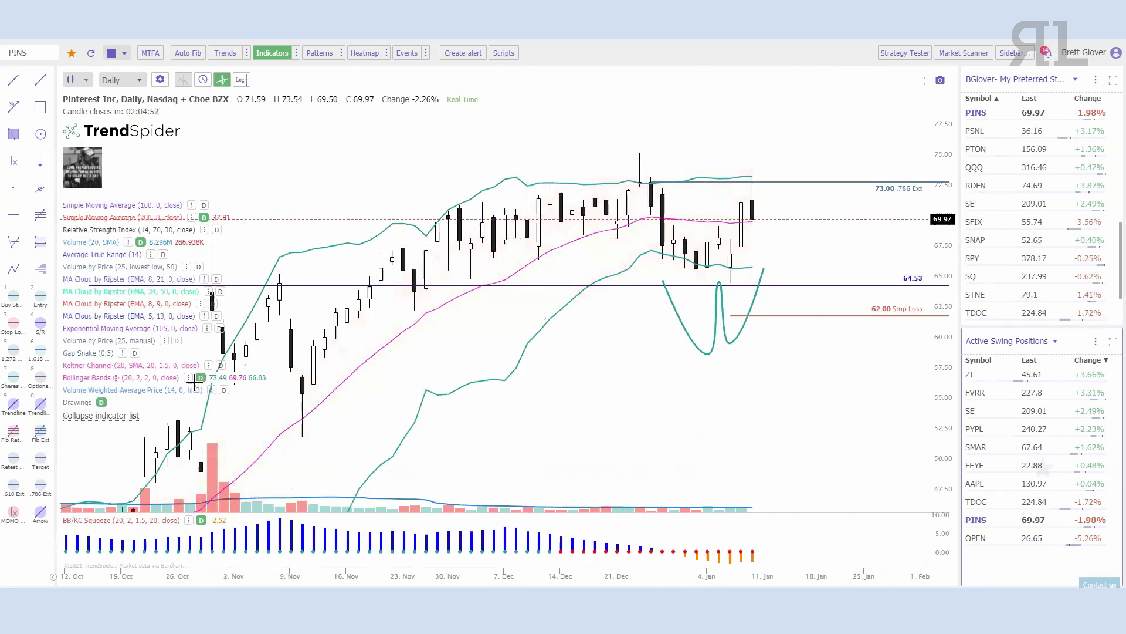
scroll(580, 378, down, 1)
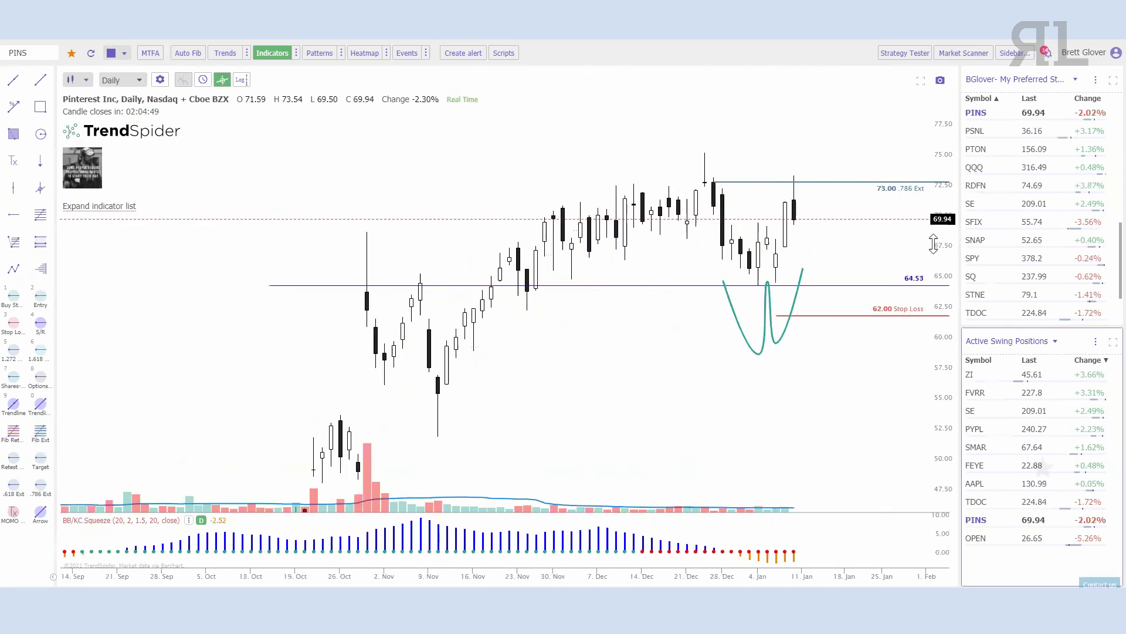
drag(847, 428, 762, 407)
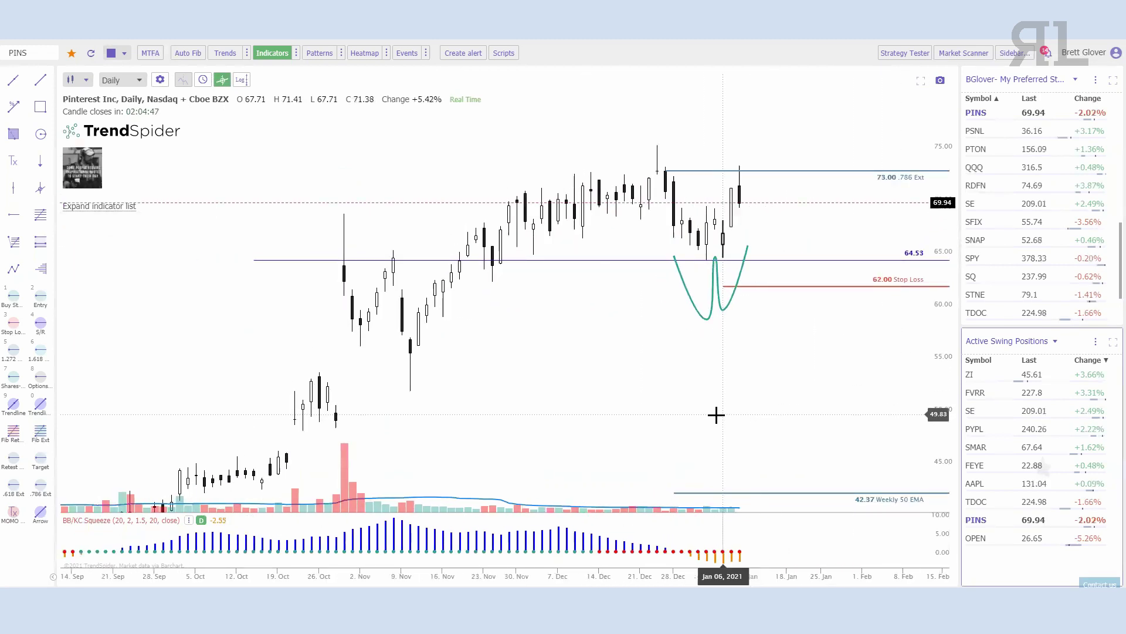
drag(528, 577, 319, 577)
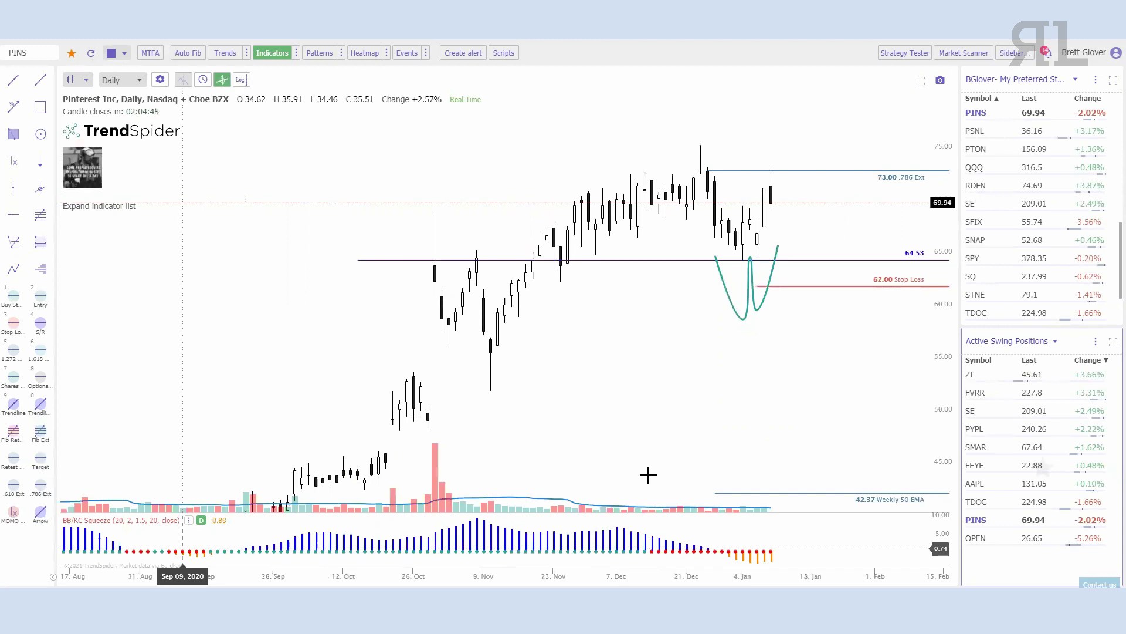
scroll(700, 392, up, 5)
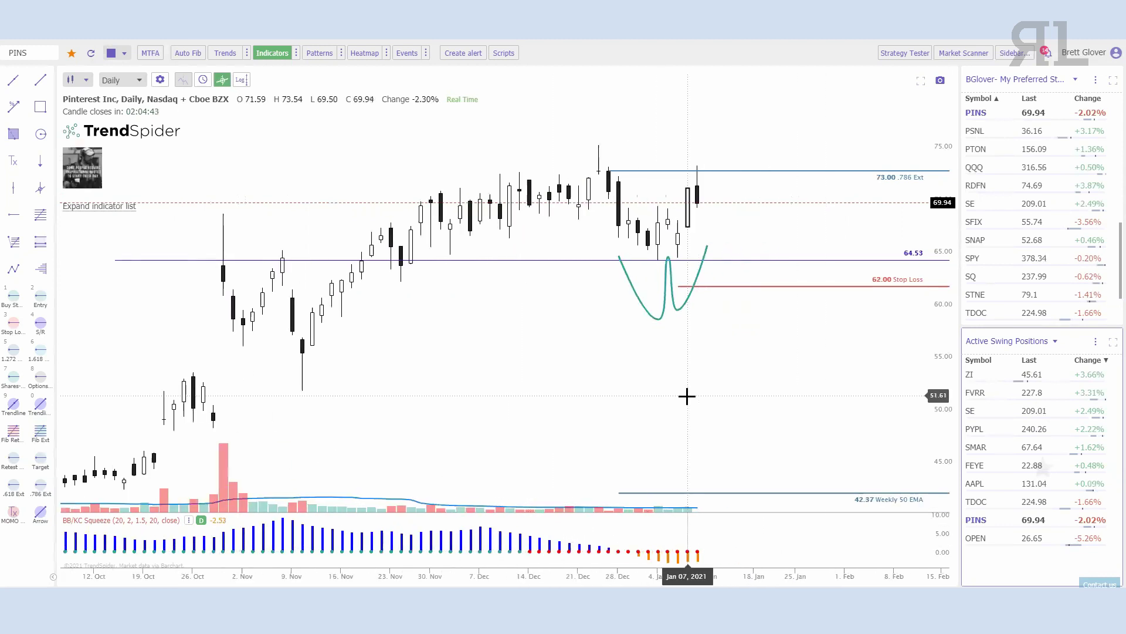
scroll(792, 335, down, 5)
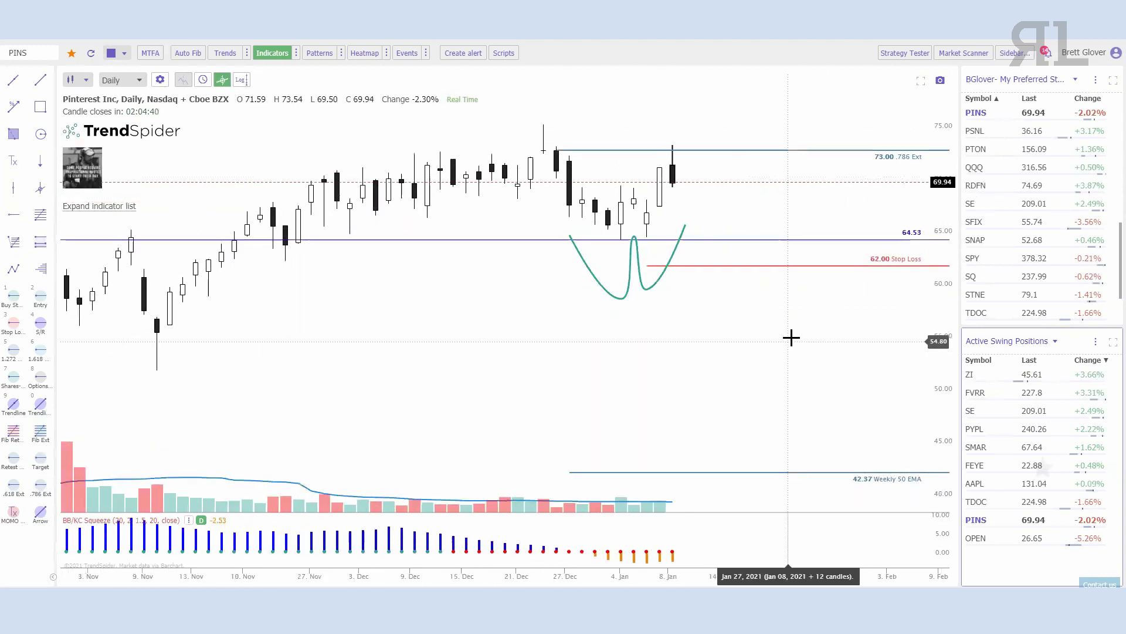
drag(800, 386, 795, 397)
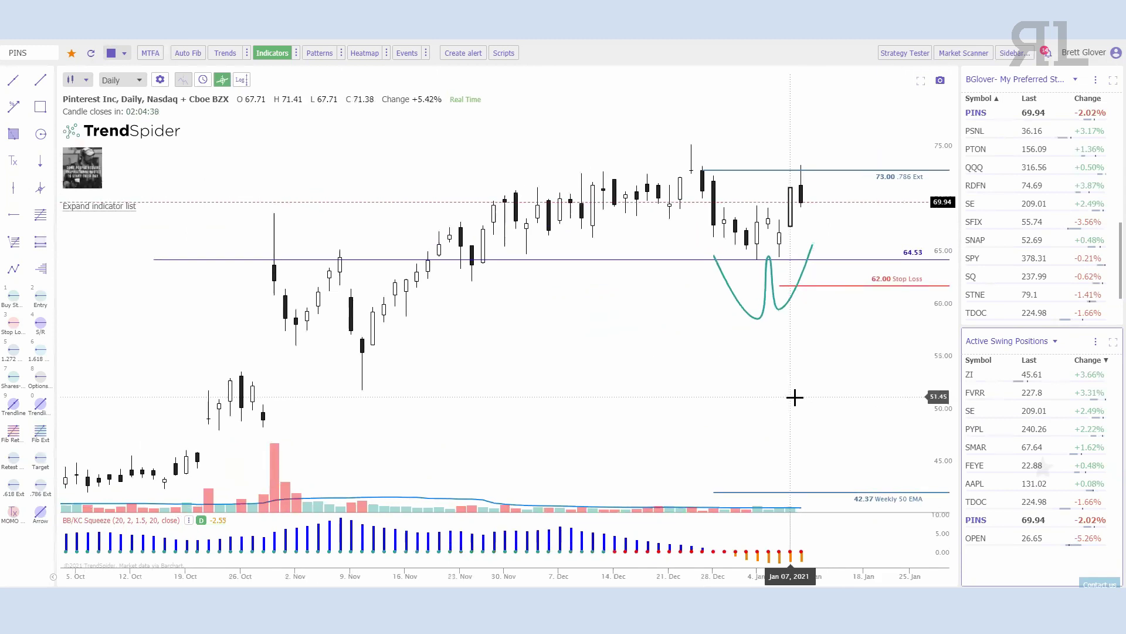
scroll(789, 396, up, 4)
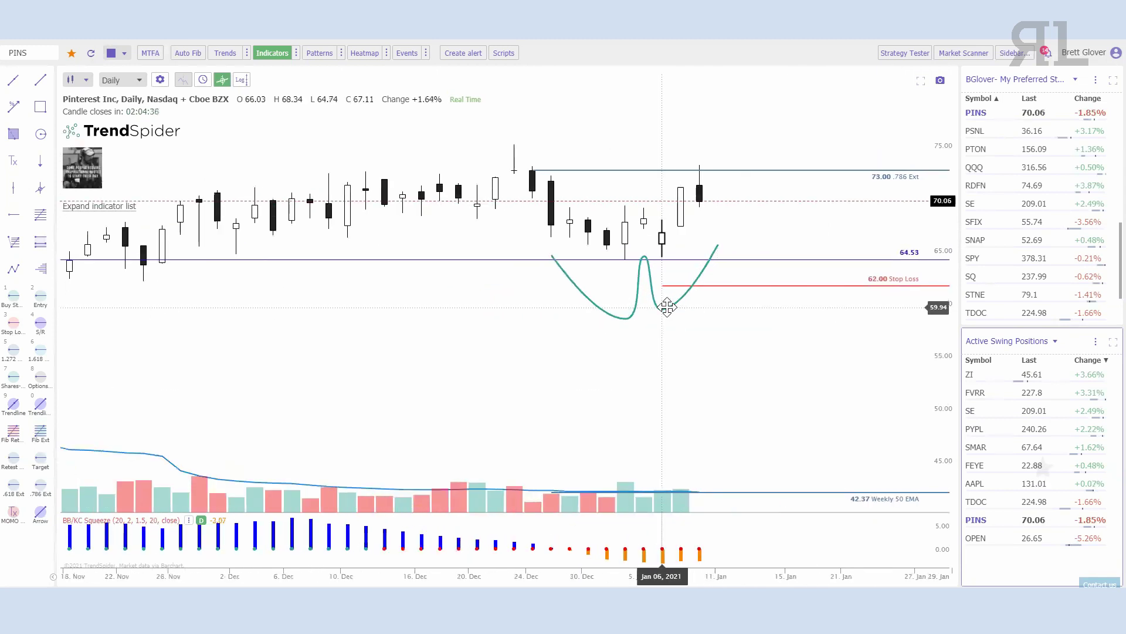
right_click(667, 307)
Remove the teal poly line annotation, leaving the 73.00, 64.53 and 62.00 levels
click(741, 351)
scroll(878, 297, down, 5)
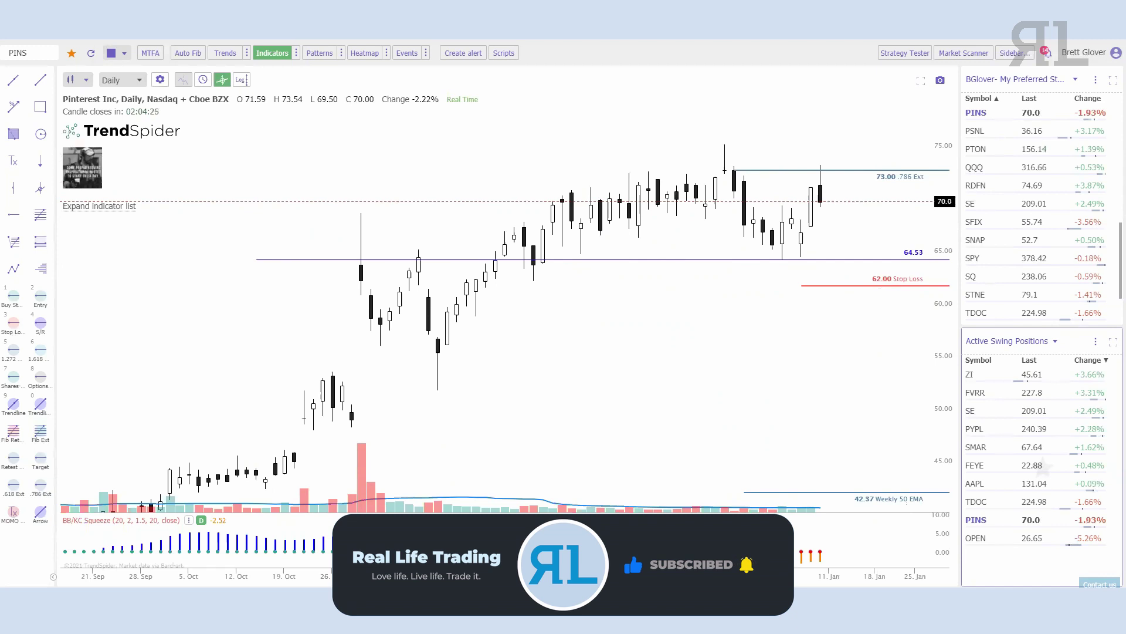
scroll(816, 363, up, 5)
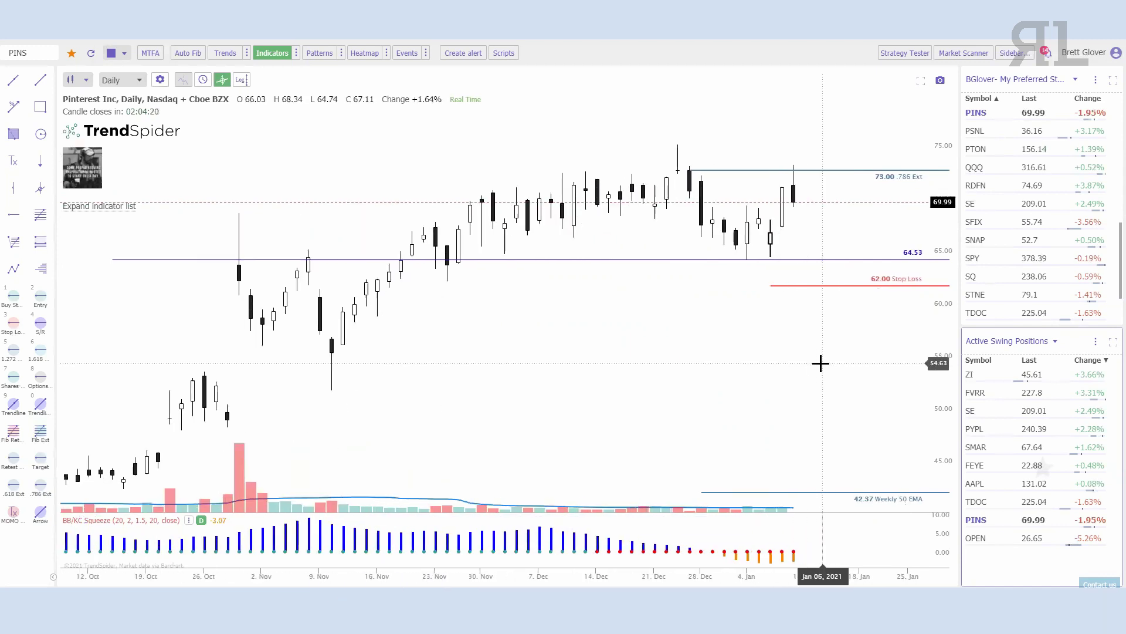
scroll(827, 358, down, 3)
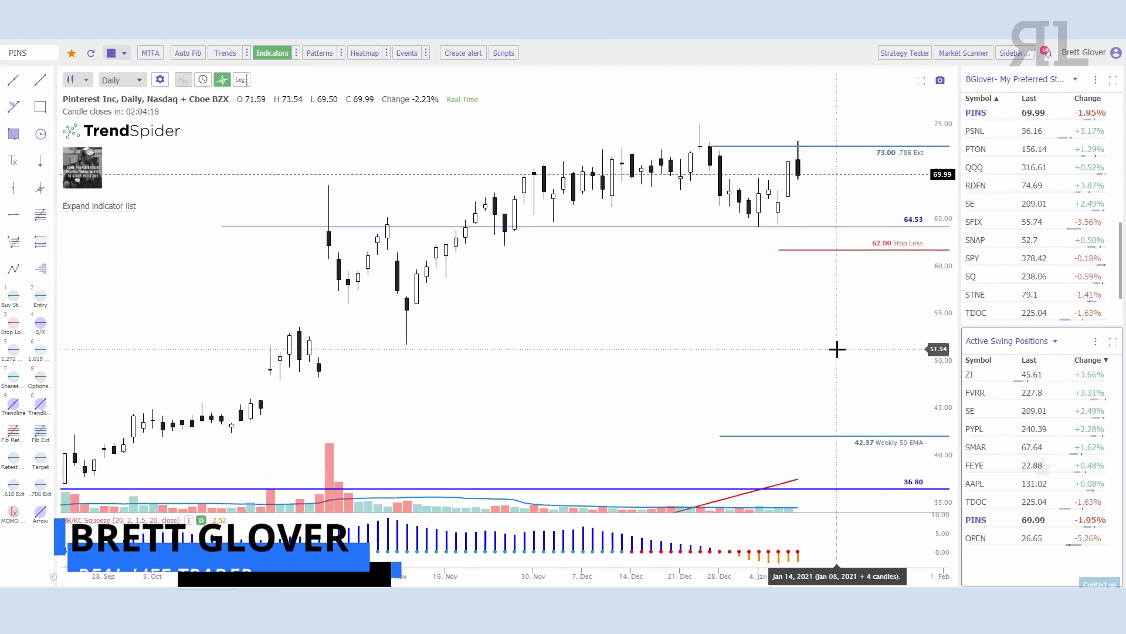